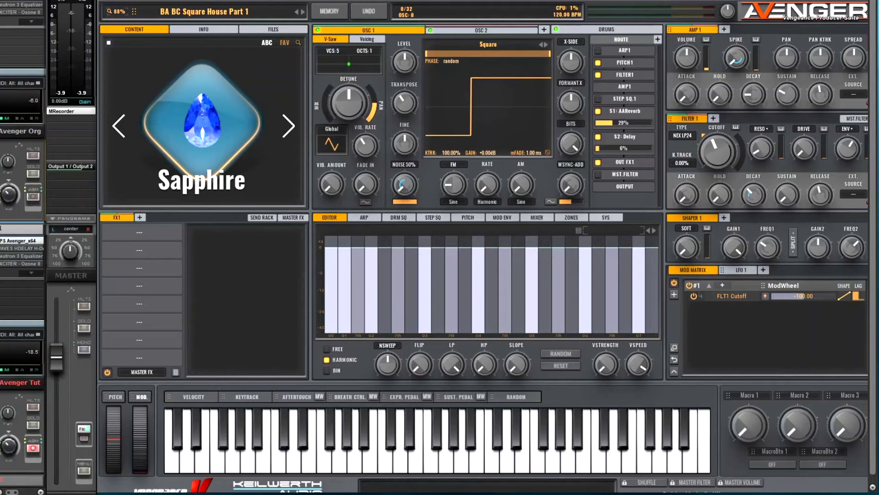
Step: Show the master effects chain with the Equalizer and AA Vintage Chorus slots
left_click(142, 371)
Step: Cut master EQ band 1 by -5.1 dB near 342 Hz and move the Equalizer after AA Vintage Chorus
left_click(136, 230)
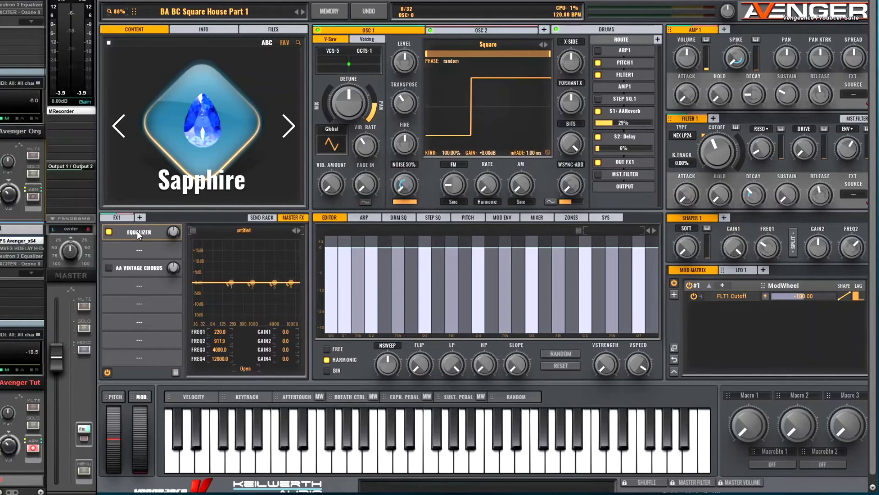
left_click(244, 368)
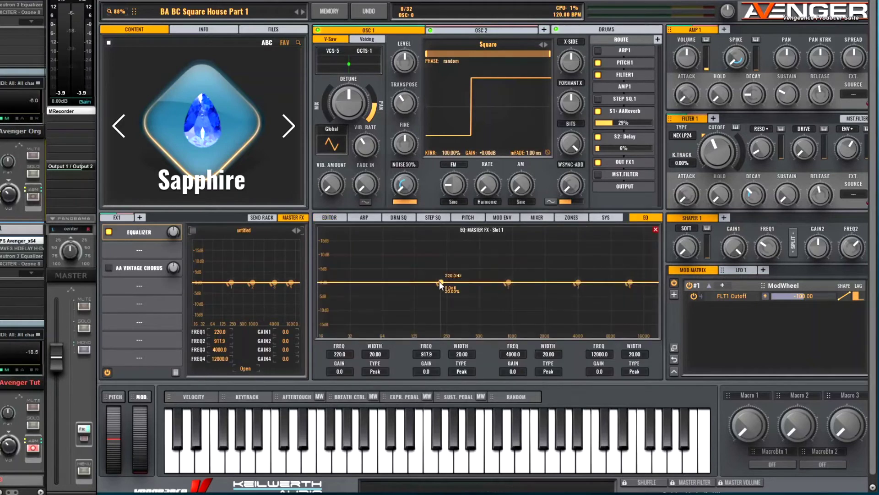
left_click_drag(440, 282, 462, 294)
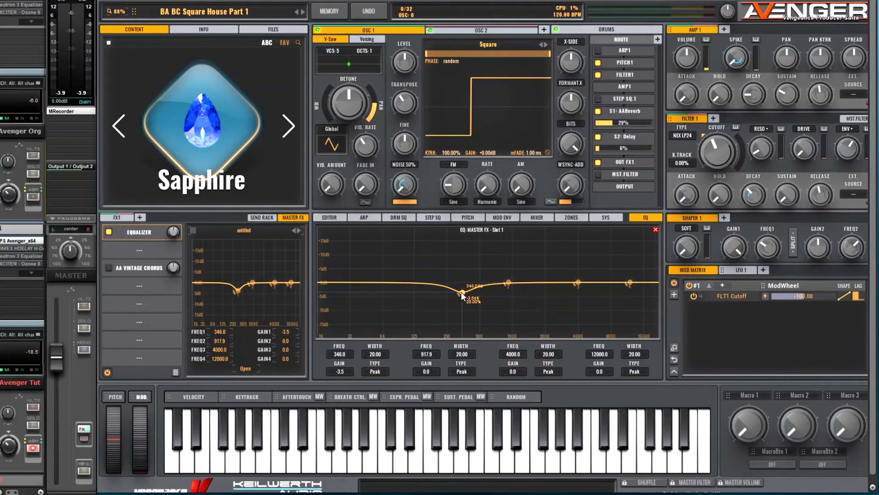
left_click_drag(461, 293, 462, 298)
left_click_drag(149, 232, 151, 282)
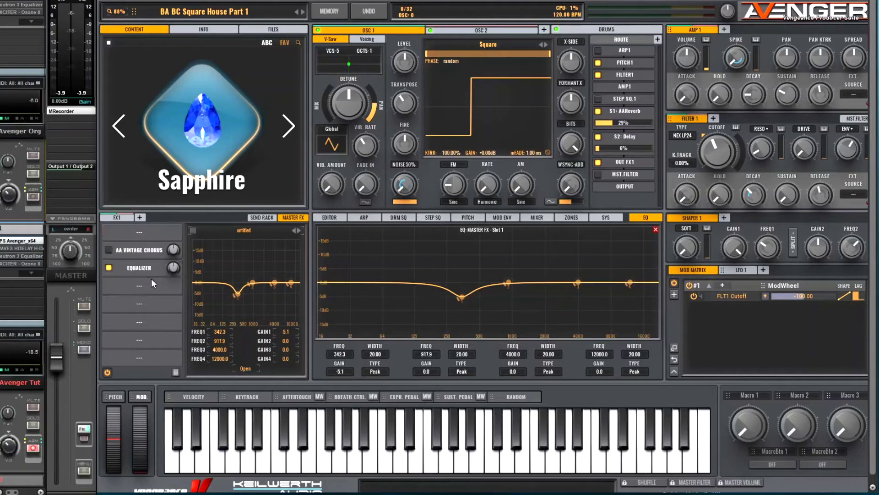
Step: Enable AA Vintage Chorus and turn its mix down
left_click(111, 248)
left_click(144, 249)
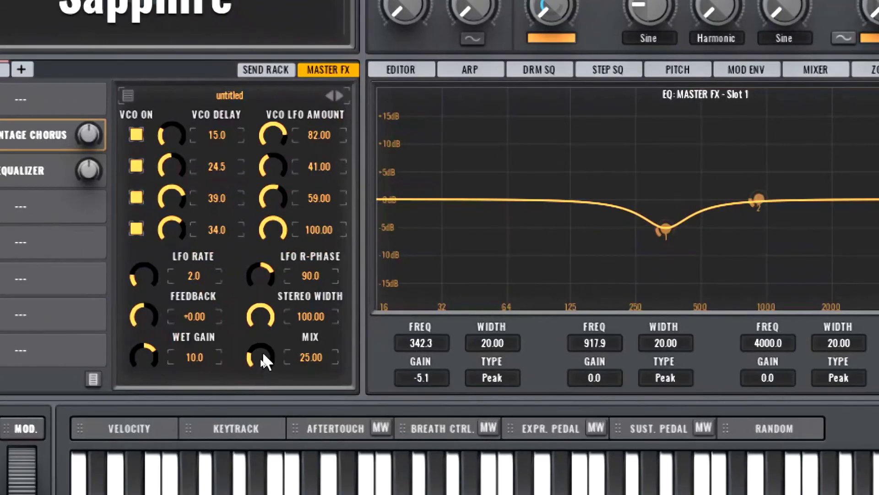
left_click_drag(262, 352, 267, 372)
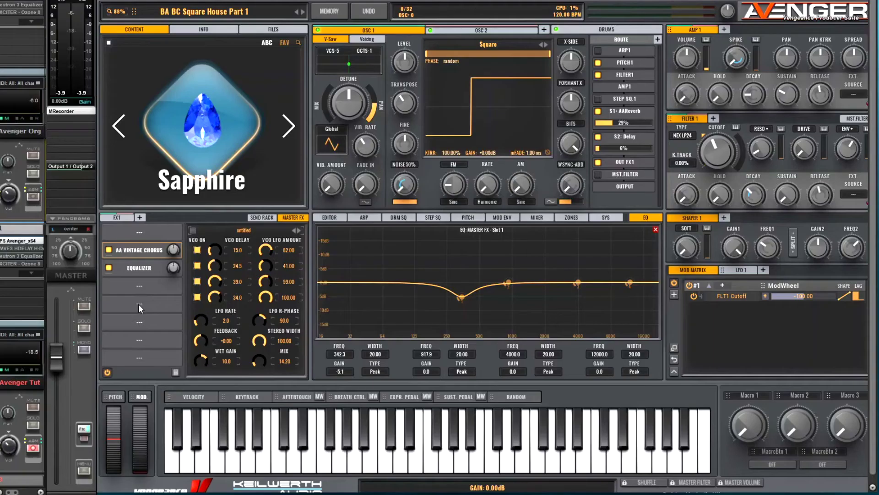
Step: Add a Compressor with A Good Starting Preset, adjust its threshold, and stop playback
left_click(20, 243)
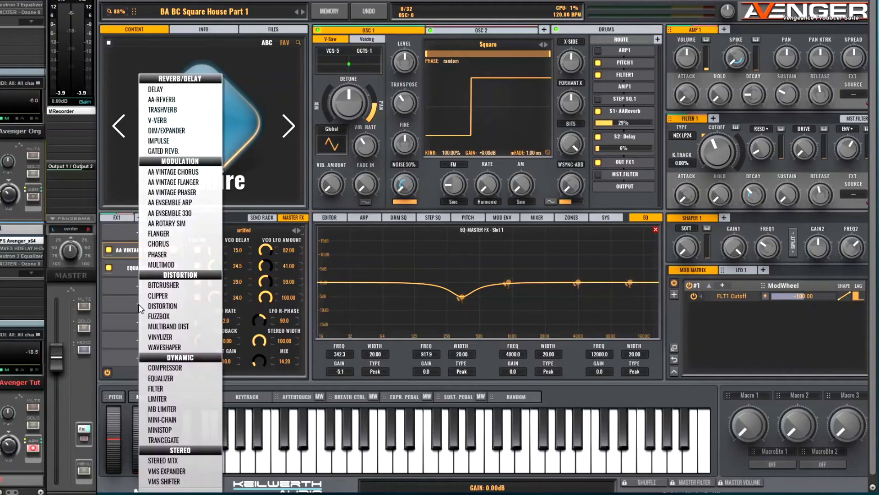
left_click(204, 369)
left_click(244, 230)
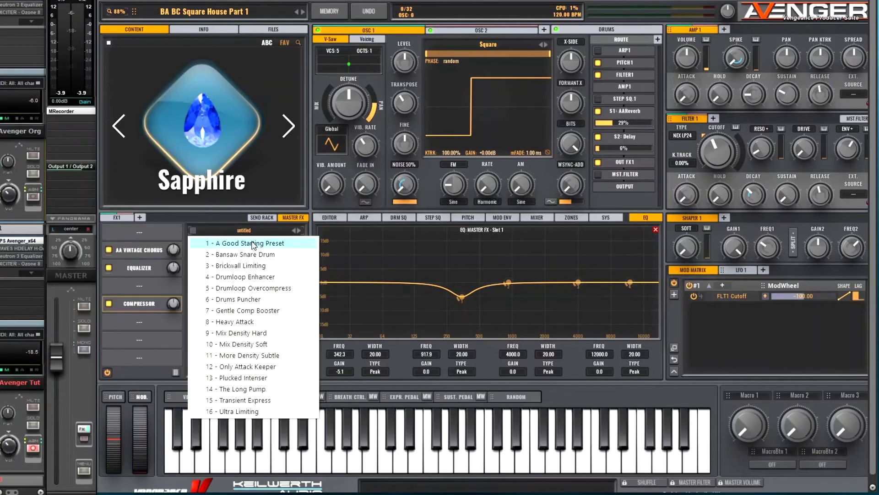
left_click(252, 243)
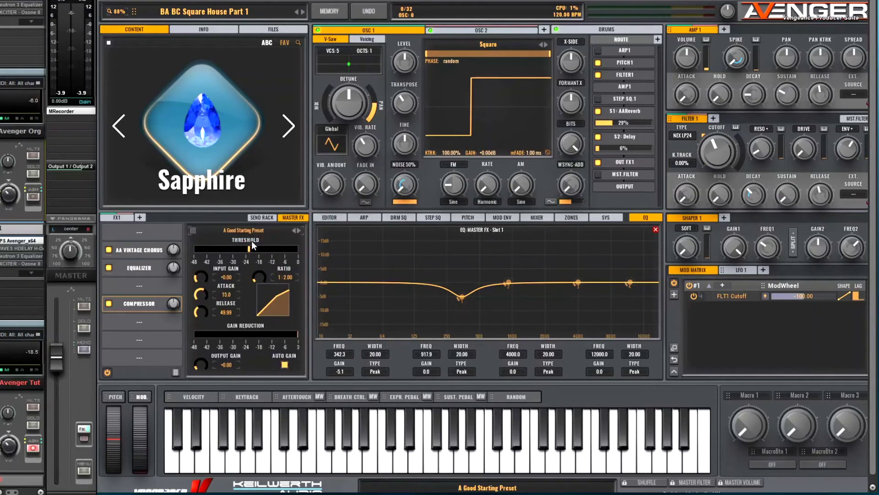
left_click_drag(251, 252, 256, 252)
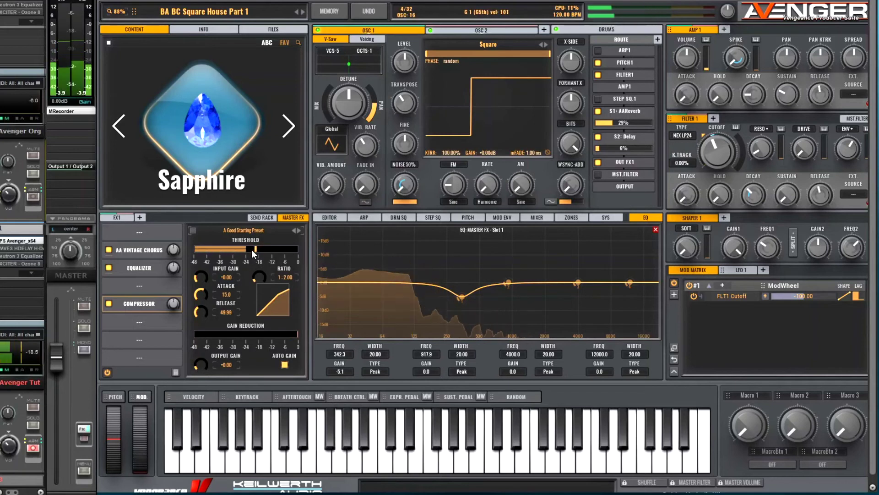
key("space")
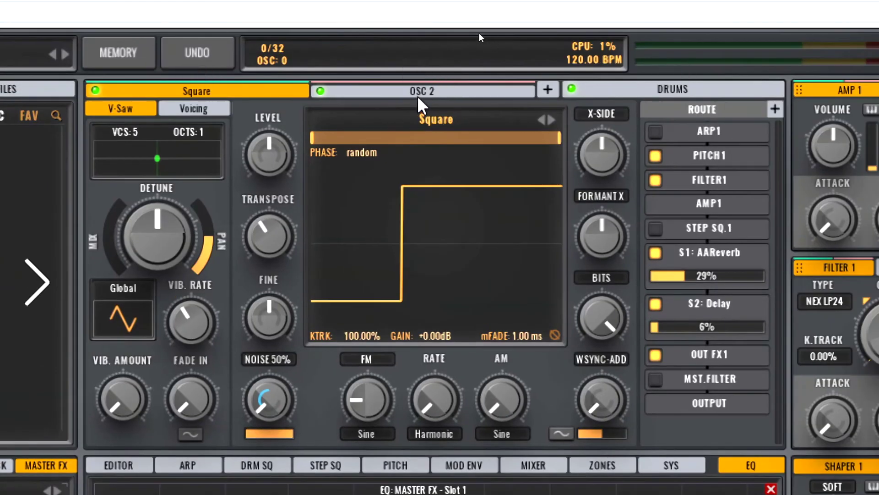
Step: Rename the second oscillator to 'Saw'
double_click(417, 97)
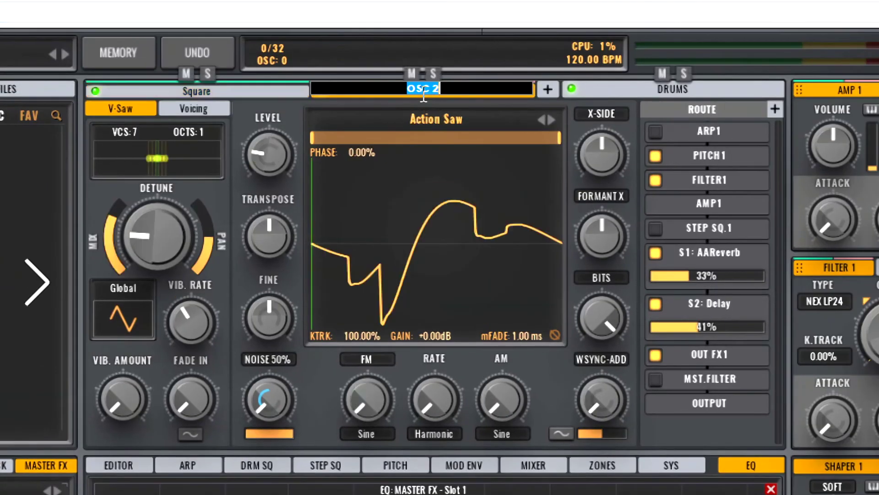
type("Saw")
key("Return")
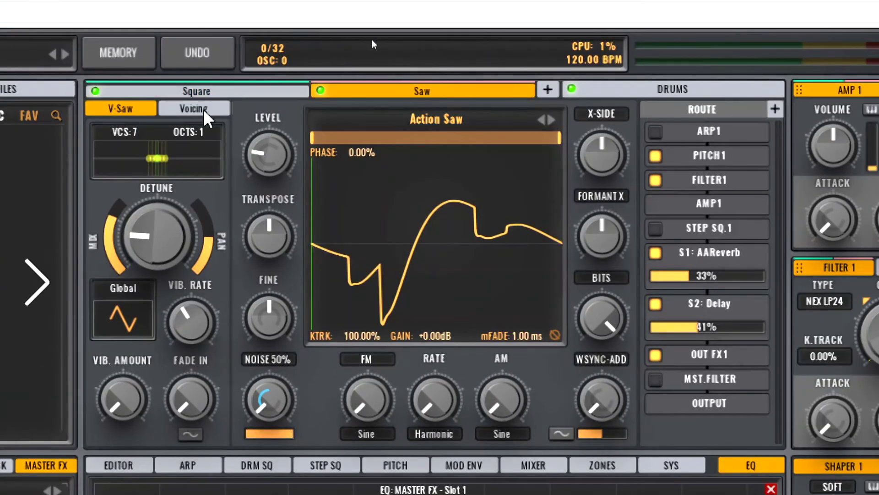
Step: Enable the first Chorder voice with coarse tuning set to 7 semitones
left_click(203, 109)
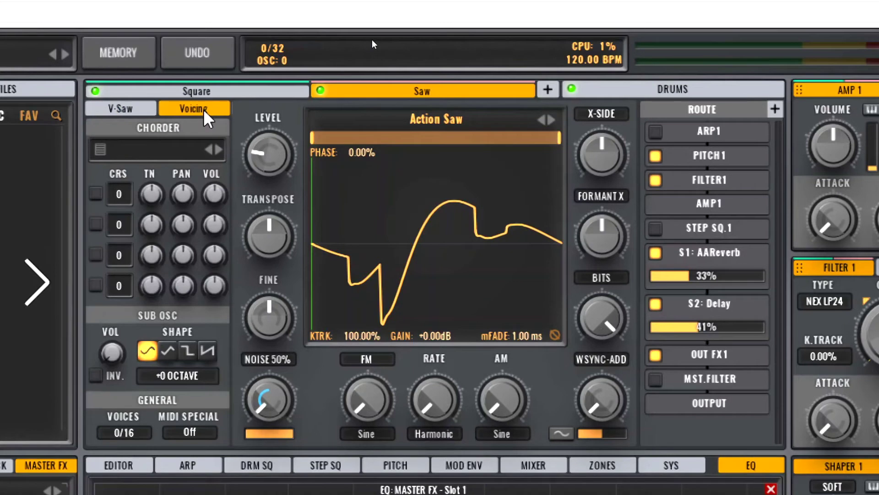
left_click(96, 193)
left_click_drag(121, 192, 133, 164)
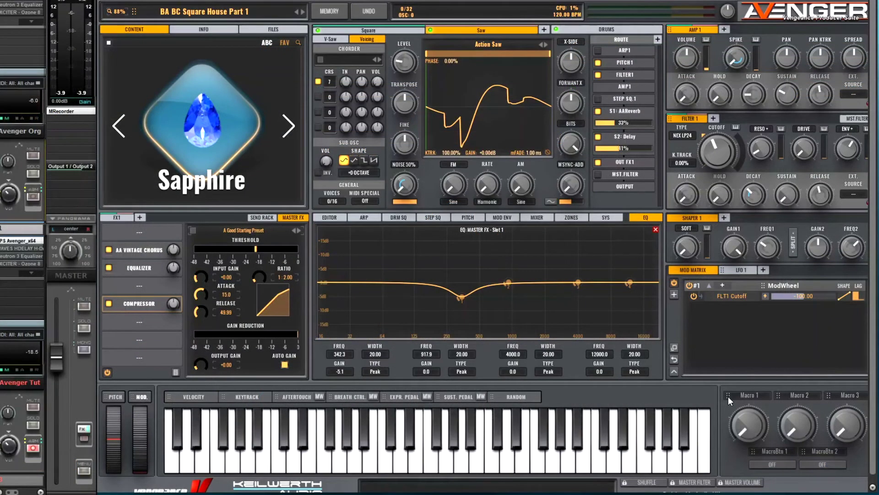
Step: Assign Macro 1 to the Chorder voice volume and name it '5th Volume'
left_click_drag(728, 396, 377, 84)
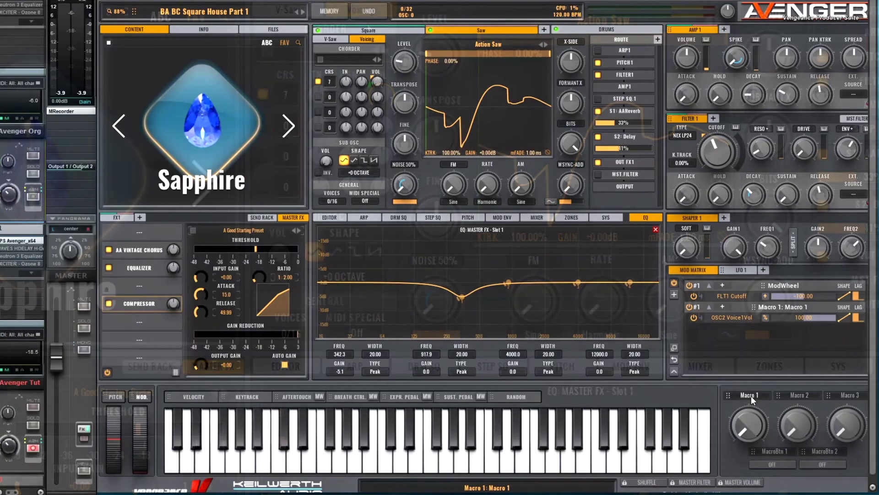
double_click(751, 396)
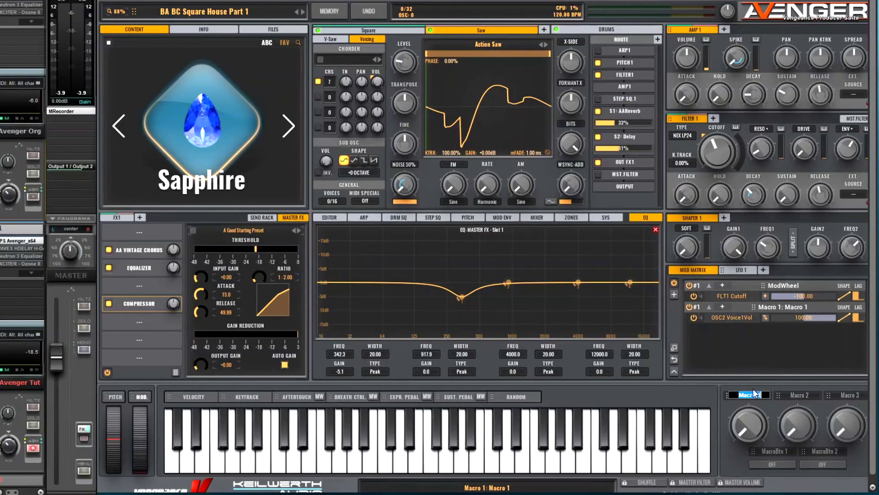
type("5th Volume")
key("Return")
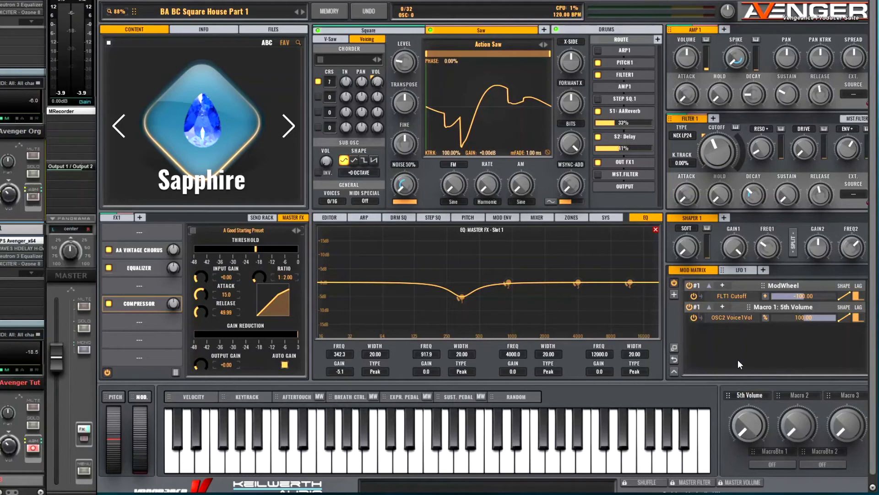
Step: Raise the 5th Volume macro, drop the delay send to 10%, and add a third oscillator
left_click_drag(748, 430, 746, 363)
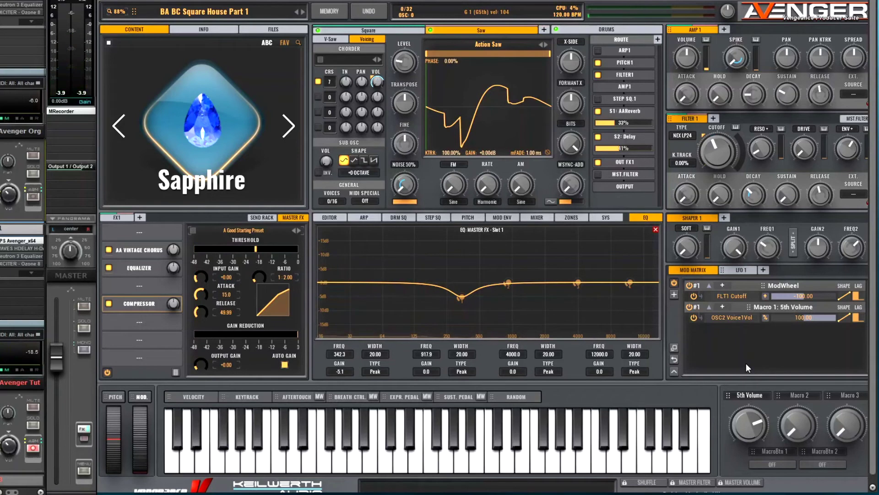
left_click_drag(613, 147, 595, 150)
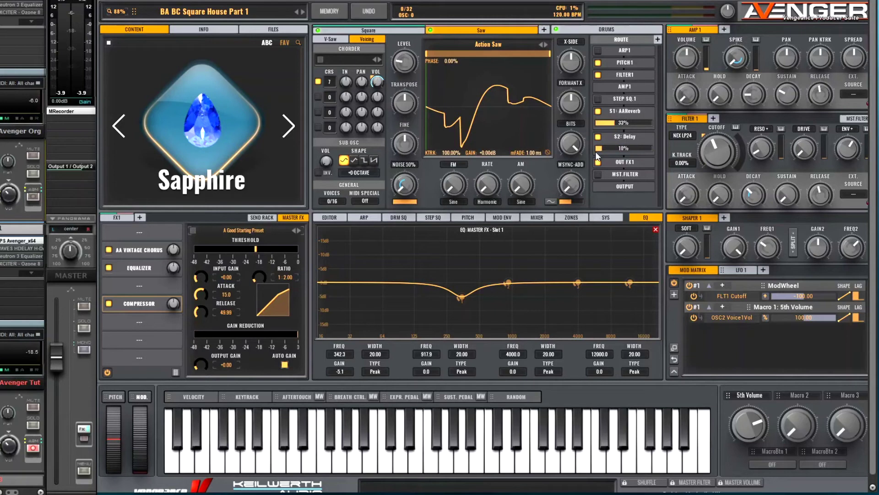
left_click(544, 29)
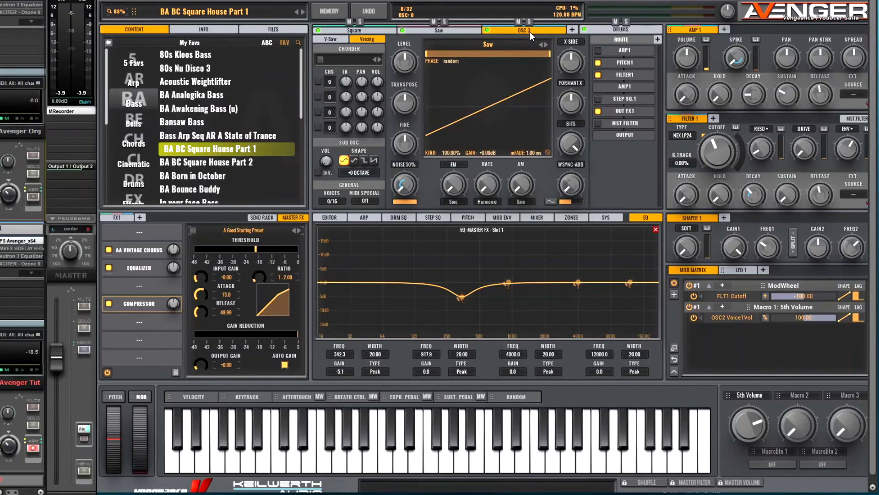
Step: Name the third oscillator 'click' and load the Attack Click 3 sample from Special Samples
double_click(529, 31)
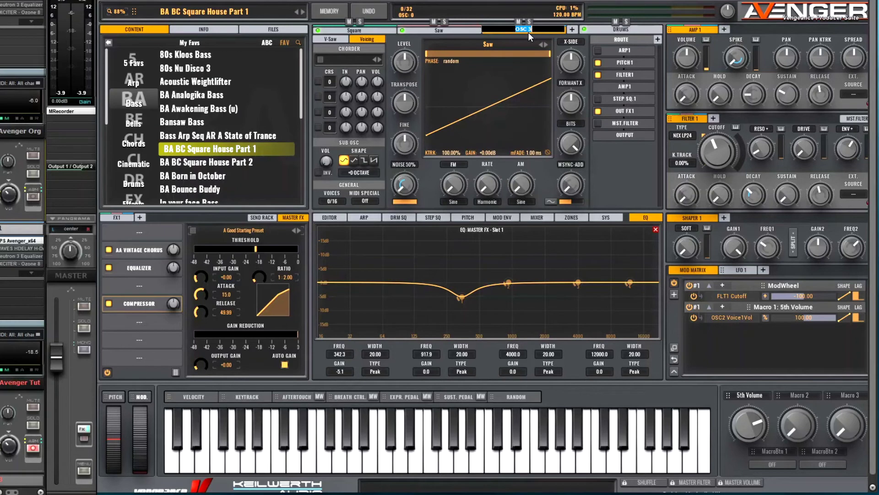
type("click")
key("Return")
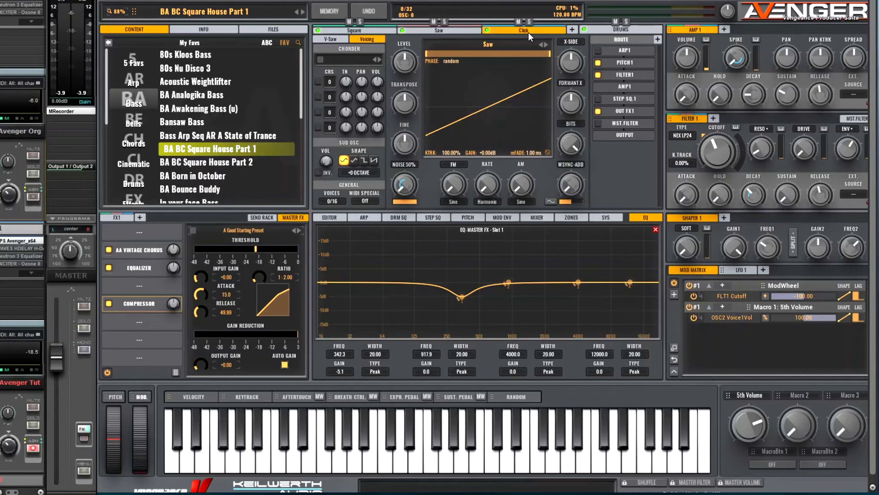
left_click(487, 44)
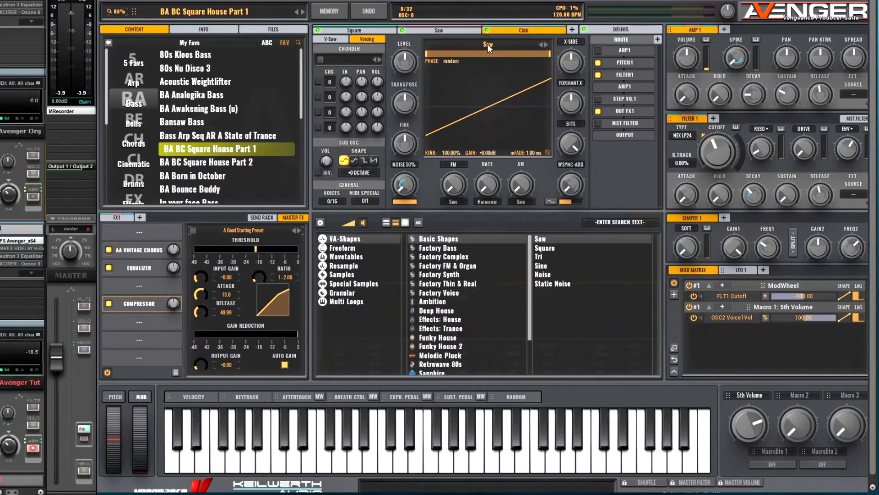
left_click(372, 283)
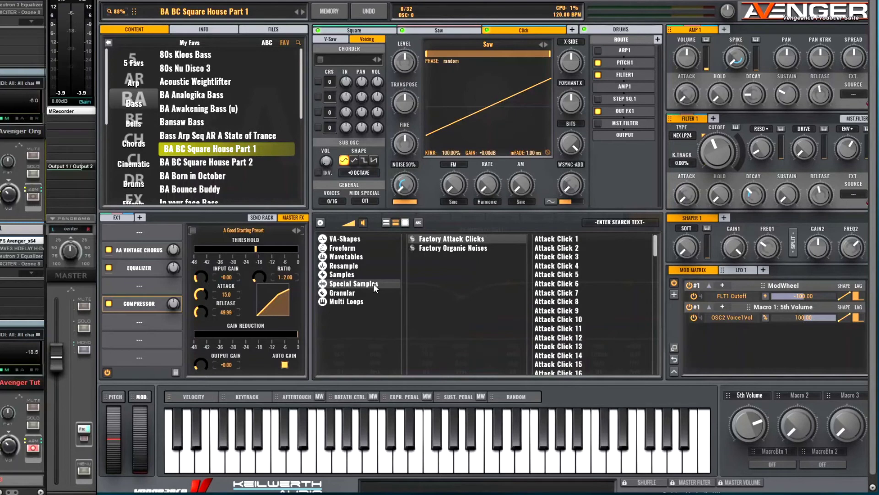
double_click(556, 256)
left_click(333, 39)
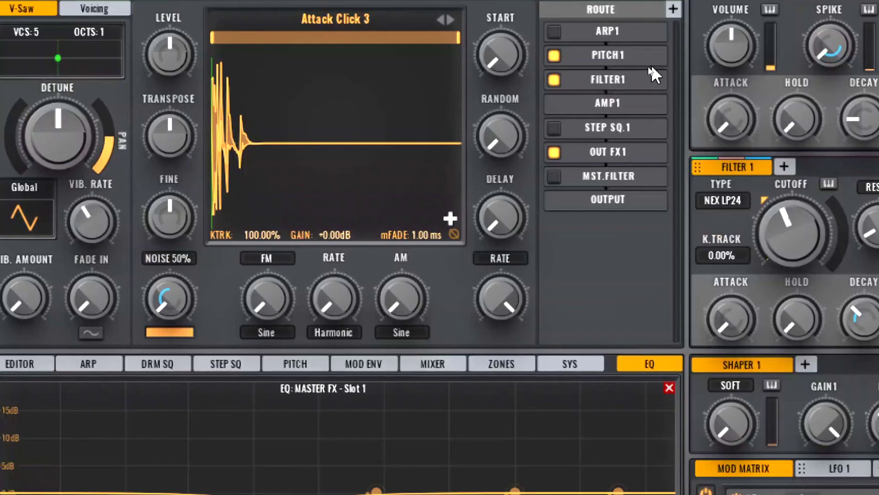
Step: Route it to SFX1: AAReverb and SFX2: Delay, lowering the delay send to 6%
left_click(657, 39)
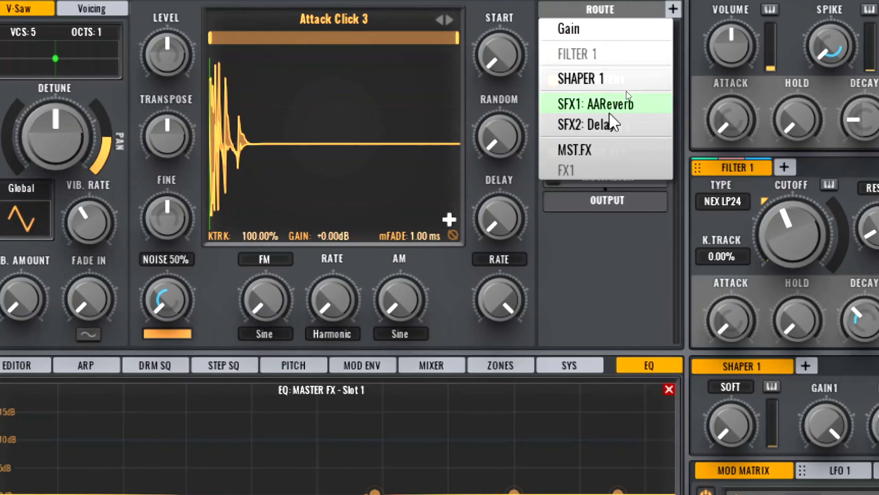
left_click(611, 105)
left_click(673, 10)
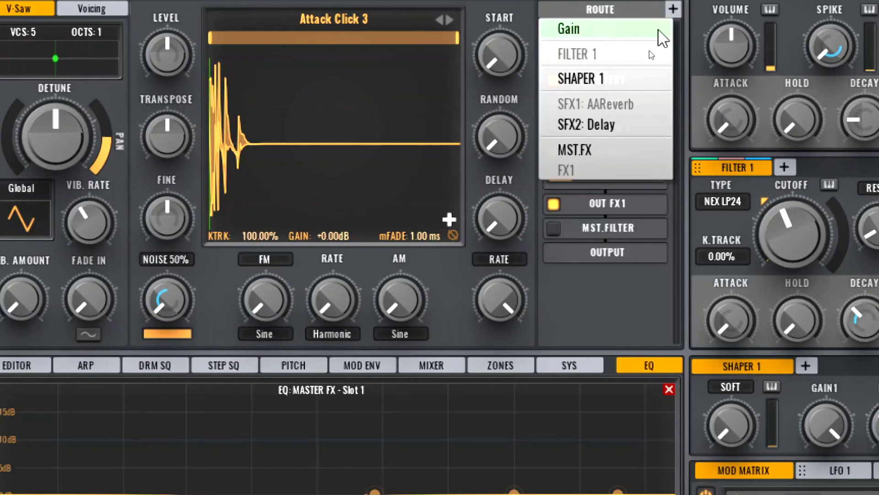
left_click(608, 125)
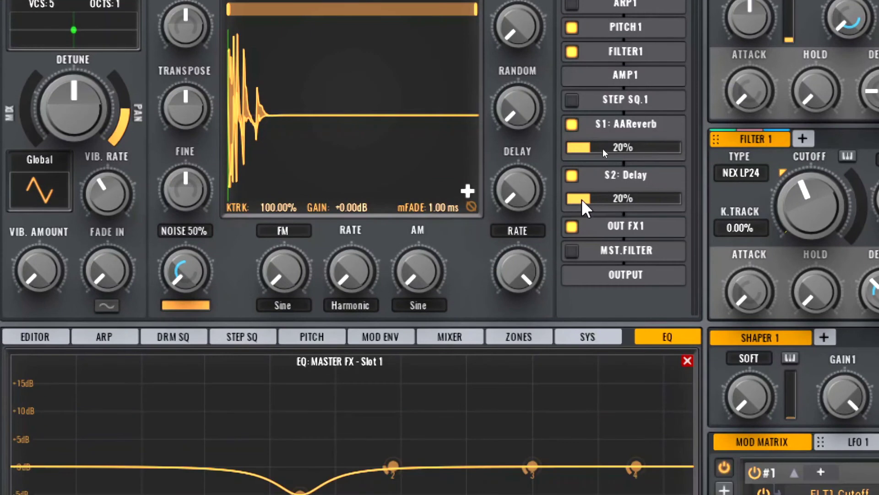
left_click_drag(571, 226, 565, 202)
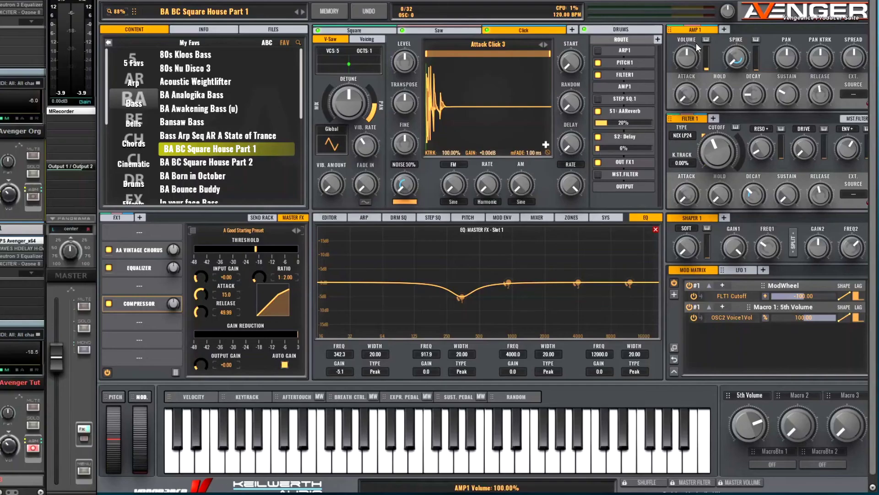
Step: Add a second amp envelope, AMP 2, and assign it to the Click oscillator's route
left_click(725, 29)
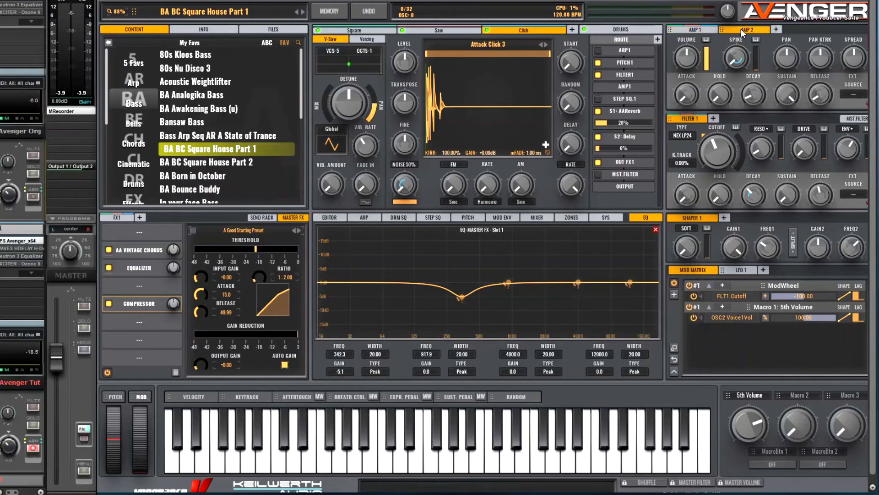
left_click(628, 87)
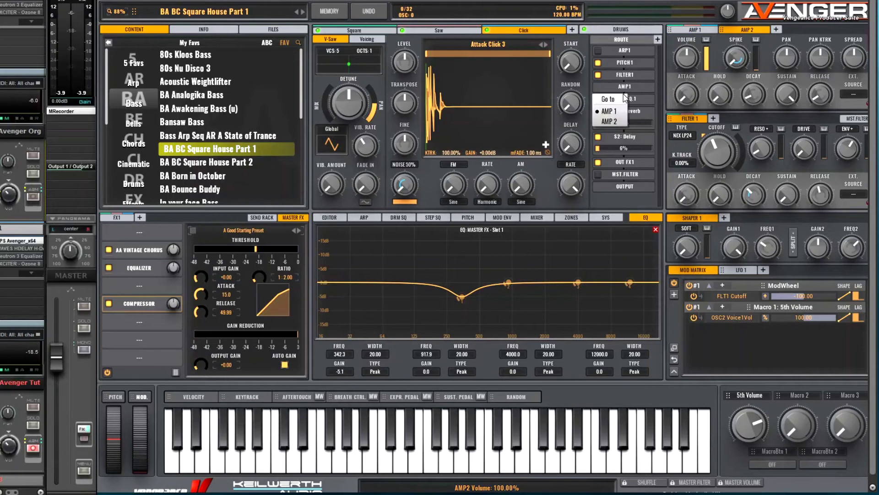
left_click(619, 119)
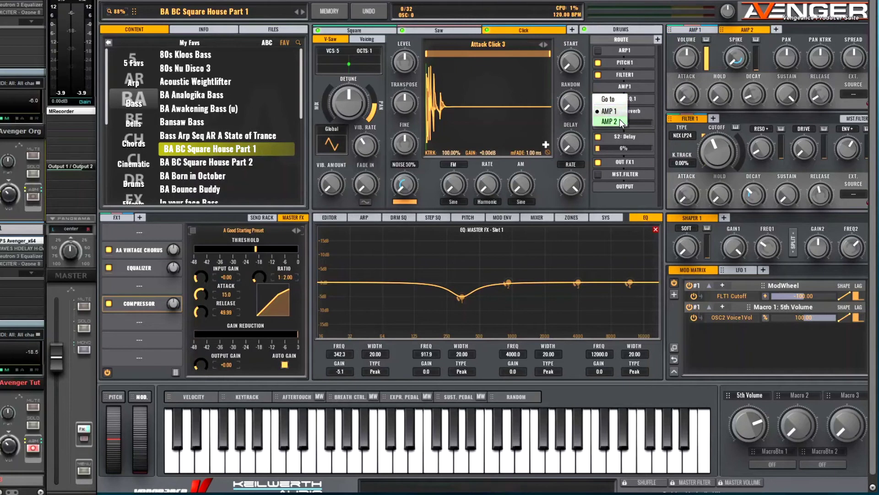
Step: Copy AMP 1's settings into AMP 2 and raise its Spike to 17.61%
right_click(694, 31)
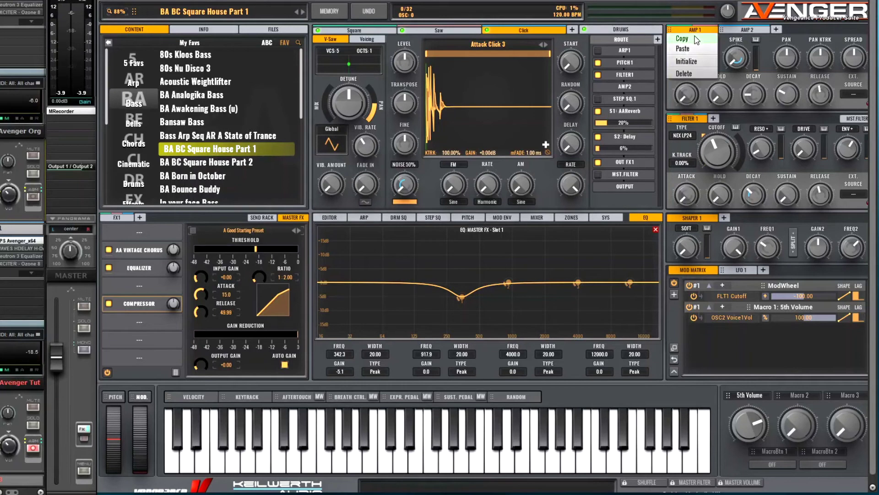
left_click(696, 39)
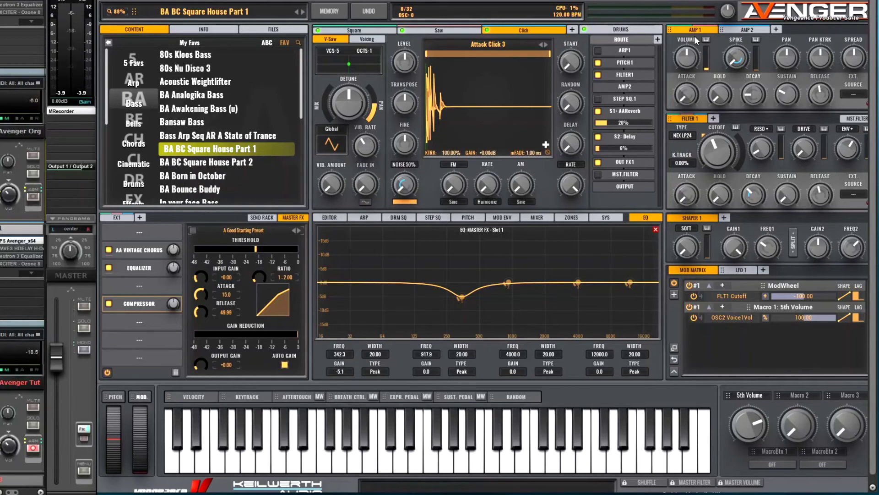
left_click(733, 29)
right_click(733, 30)
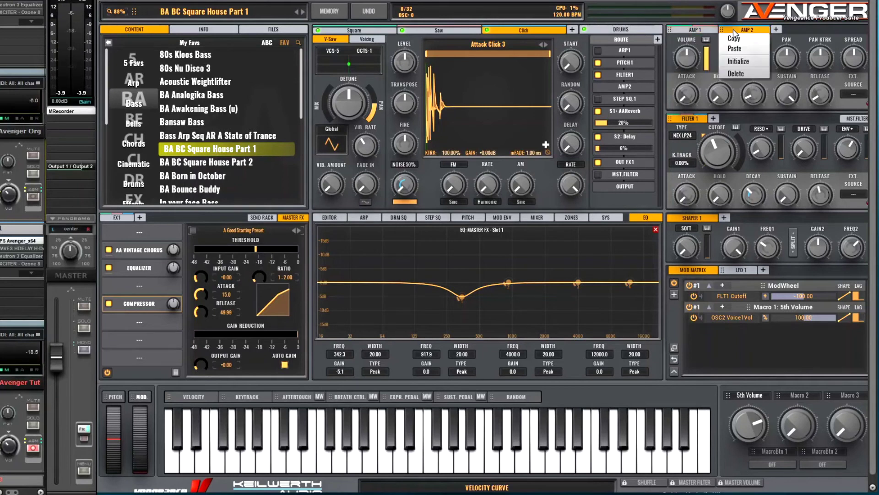
left_click(740, 49)
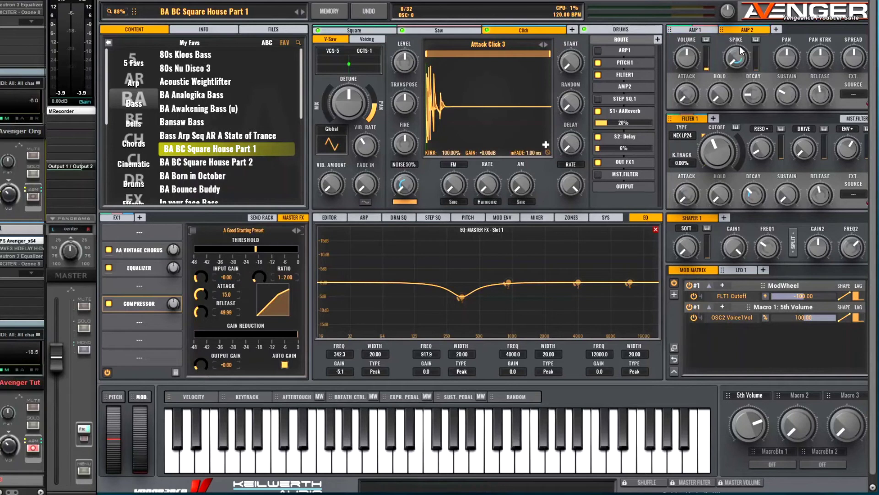
scroll(737, 45, "up", 3)
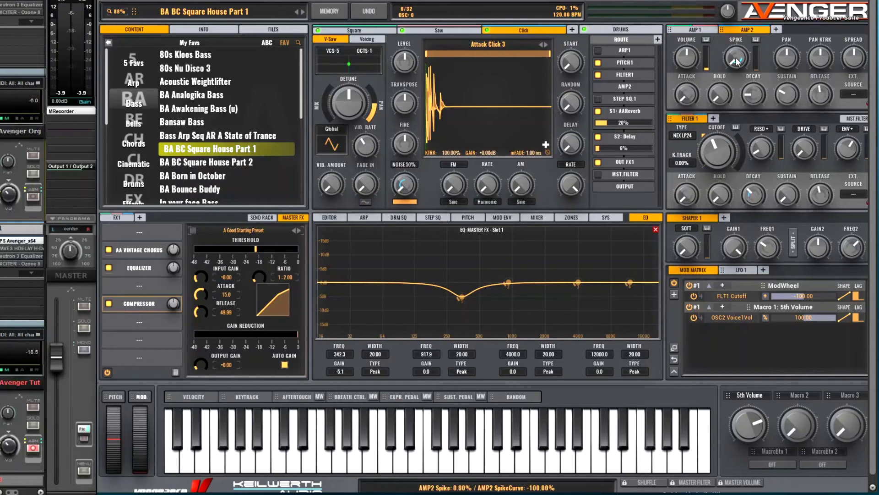
scroll(735, 44, "up", 2)
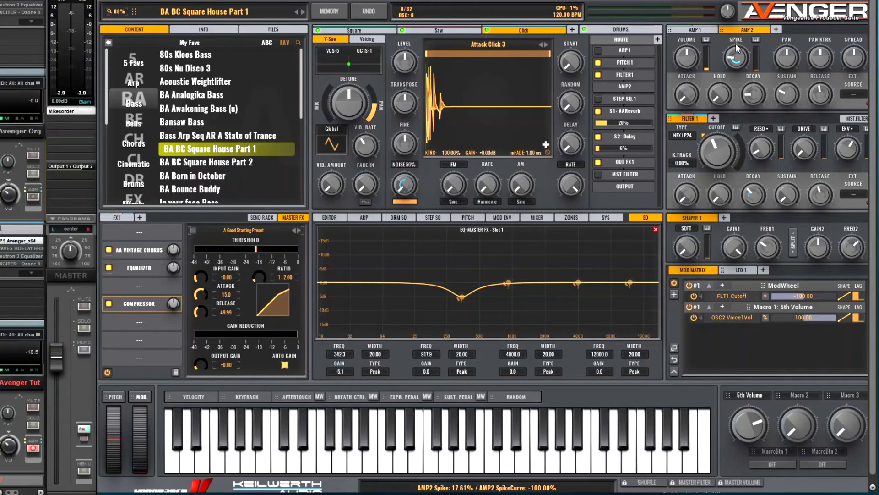
scroll(736, 43, "up", 2)
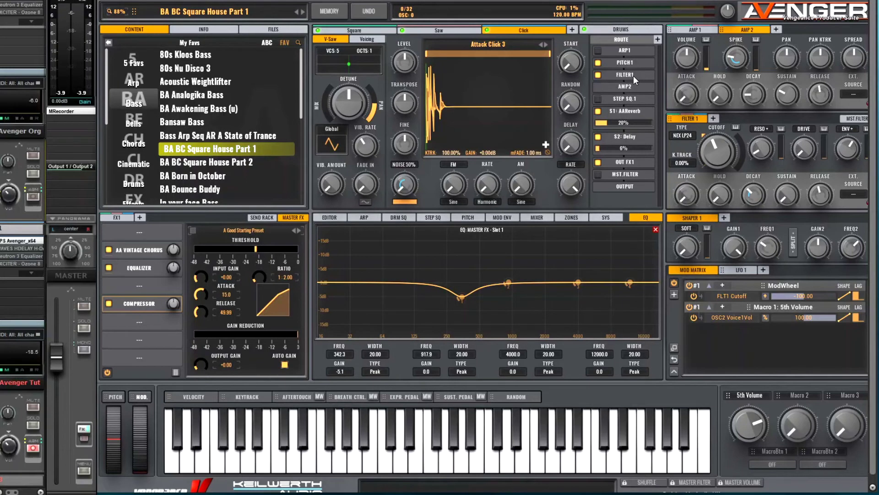
Step: Add FILTER 2 as a copy of FILTER 1's settings
left_click(713, 118)
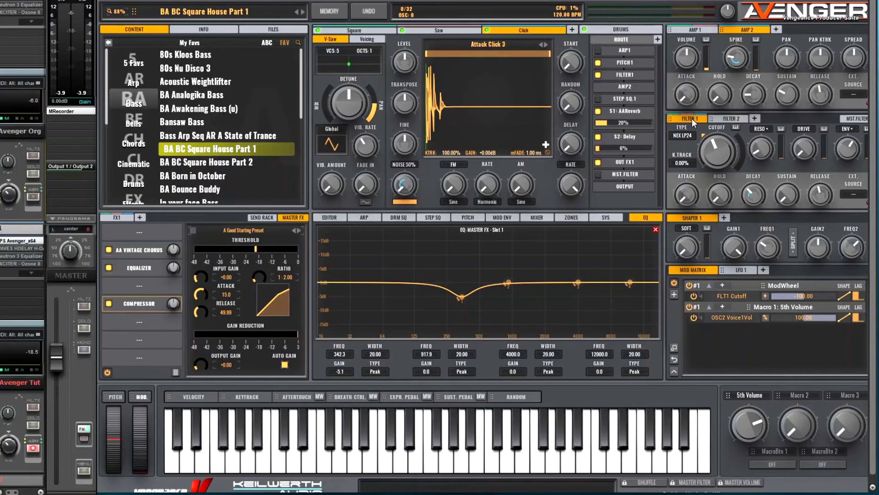
right_click(692, 119)
left_click(702, 130)
left_click(731, 119)
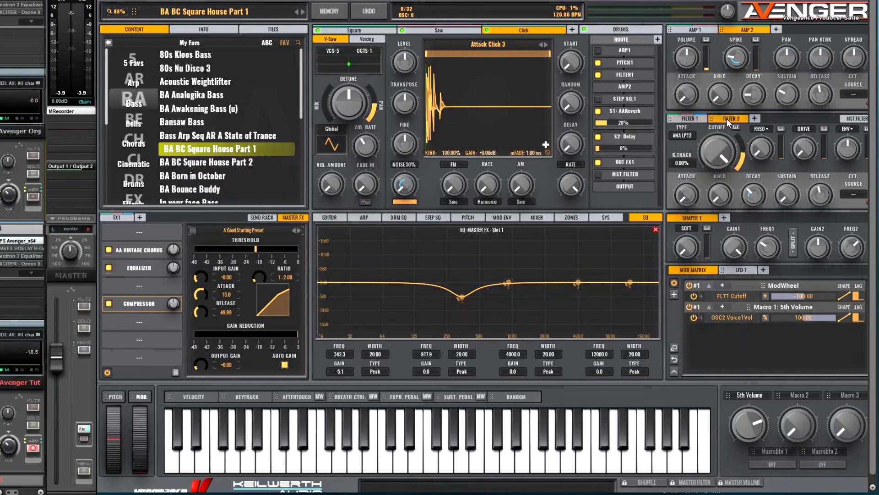
right_click(727, 119)
left_click(735, 139)
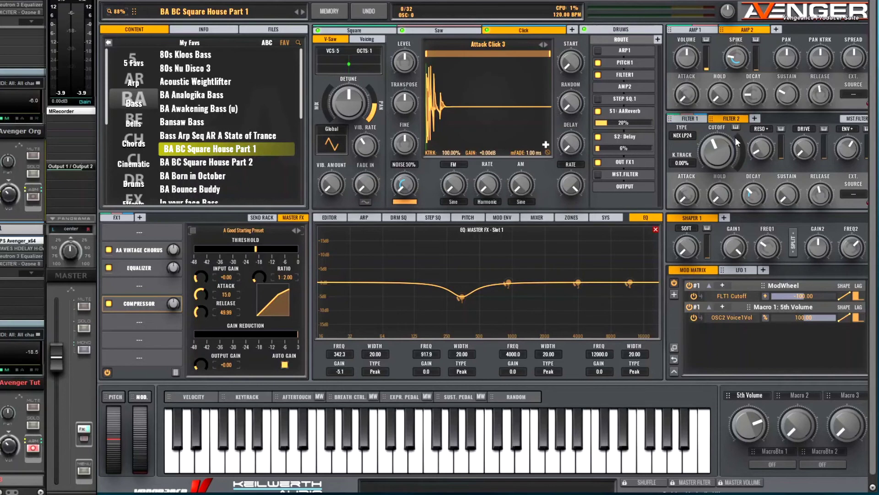
Step: Raise FILTER 2's cutoff to about 7741 Hz and route the Click oscillator through it
left_click_drag(712, 127, 713, 95)
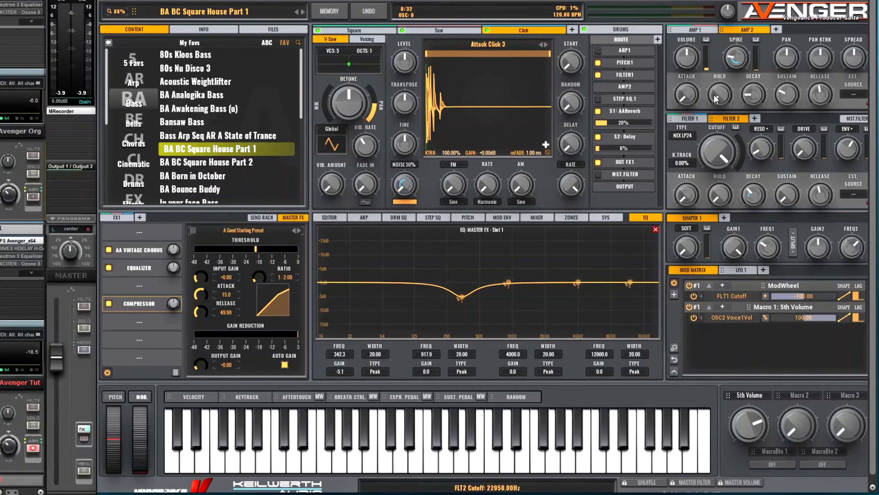
left_click(624, 75)
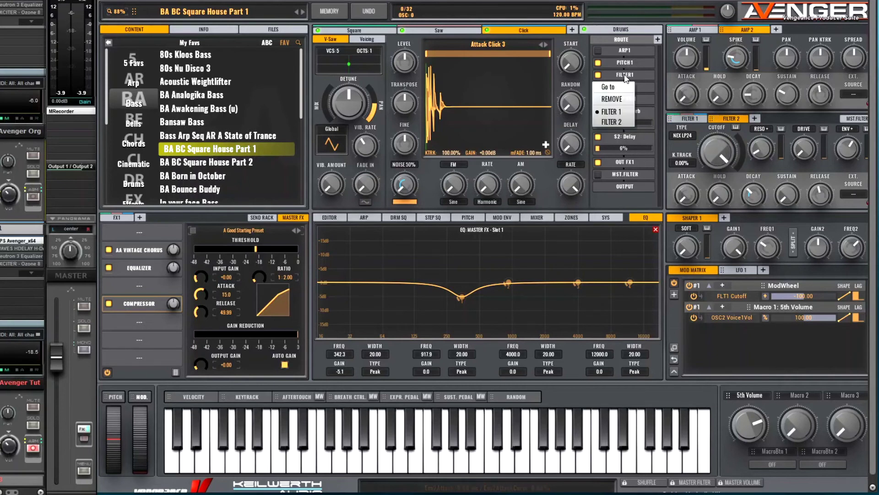
left_click(621, 122)
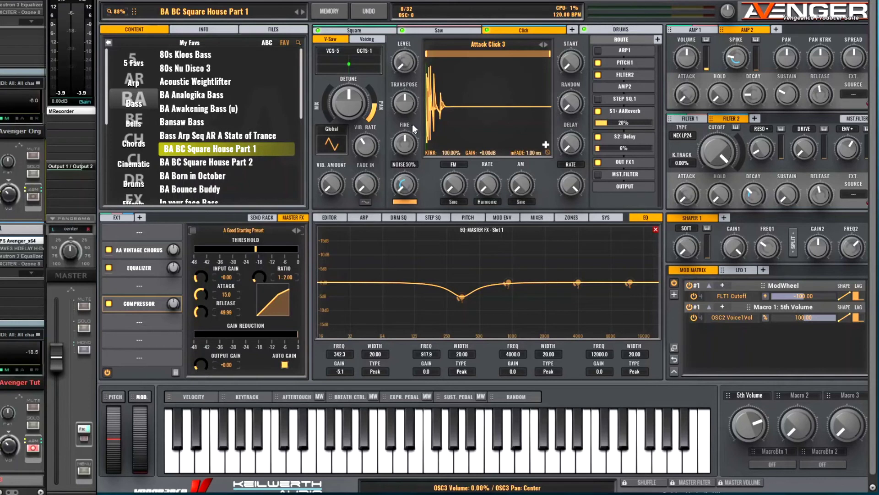
Step: Map Macro 2 to the Click oscillator's level, name it 'Click Volume', and set it near 19%
left_click_drag(779, 394, 406, 65)
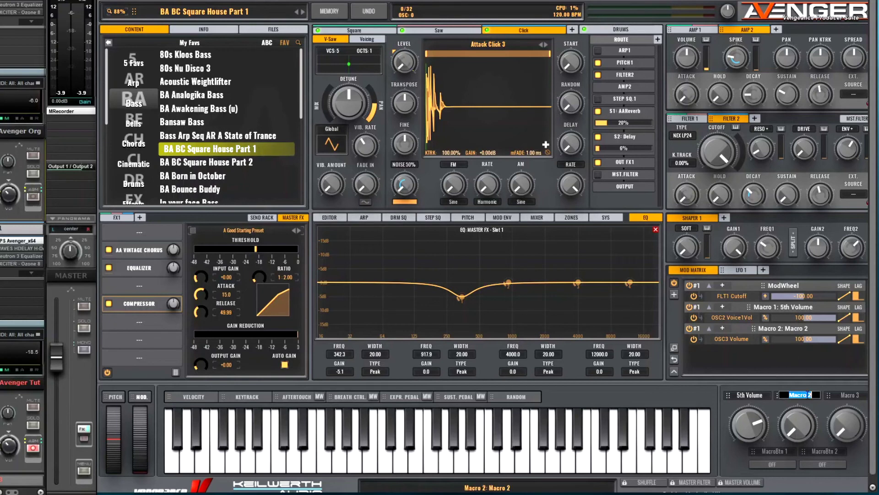
double_click(808, 394)
type("Click Volume")
key("Return")
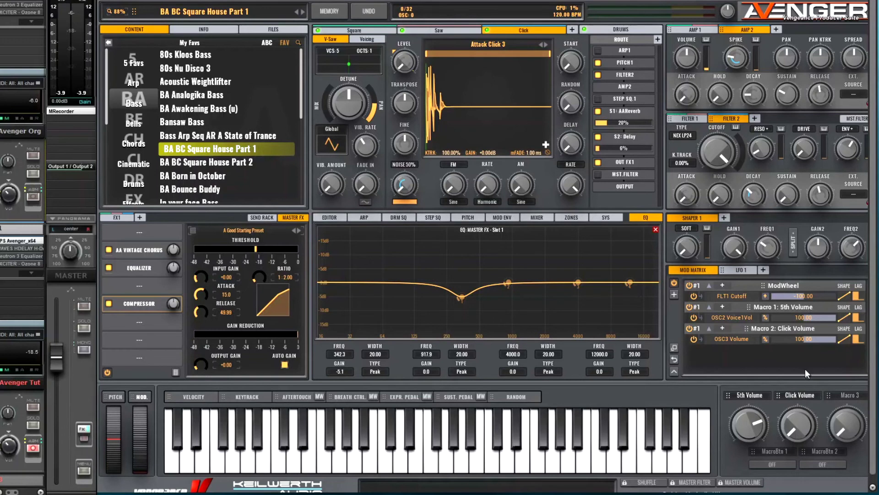
left_click_drag(799, 427, 801, 401)
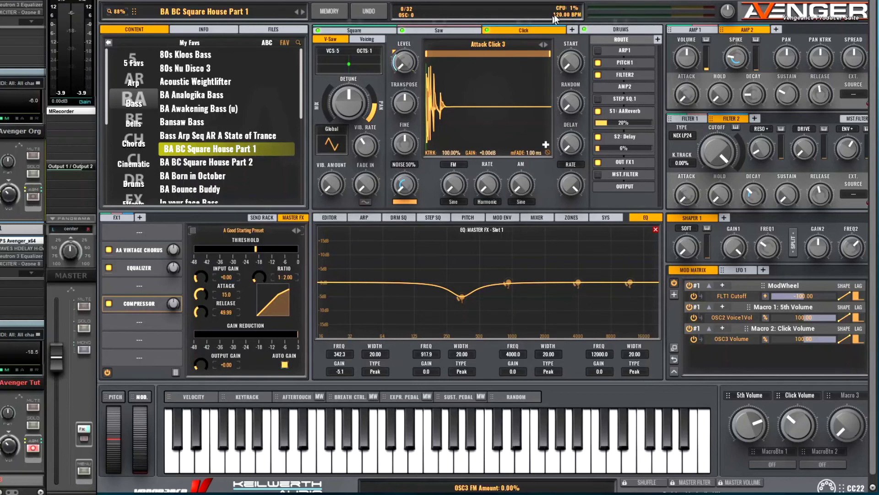
Step: Add a fourth oscillator named 'Dirt'
left_click(571, 31)
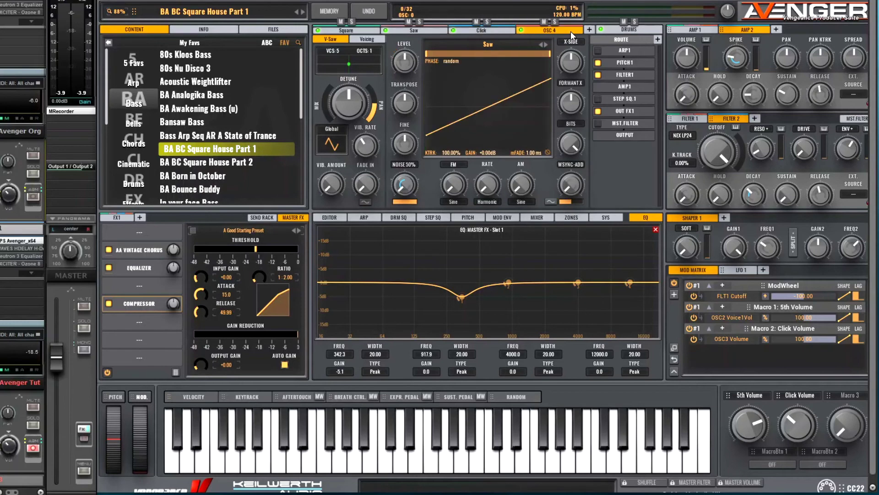
double_click(570, 31)
type("Dirt")
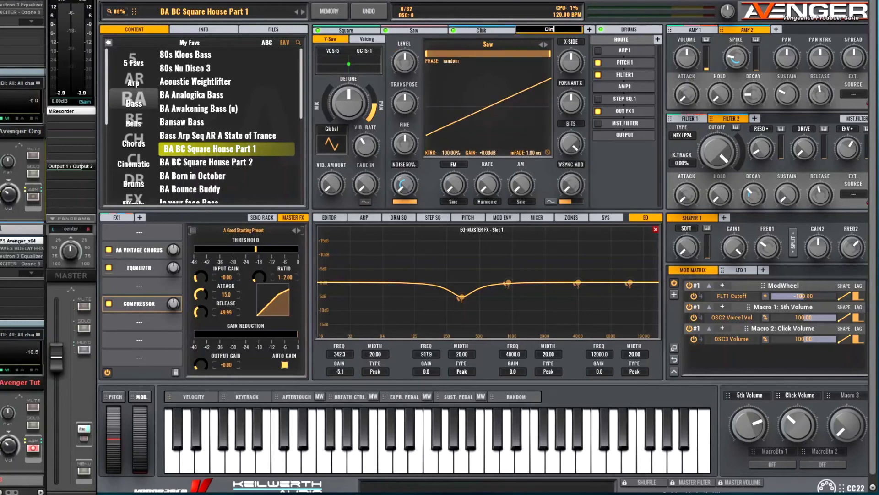
key("Return")
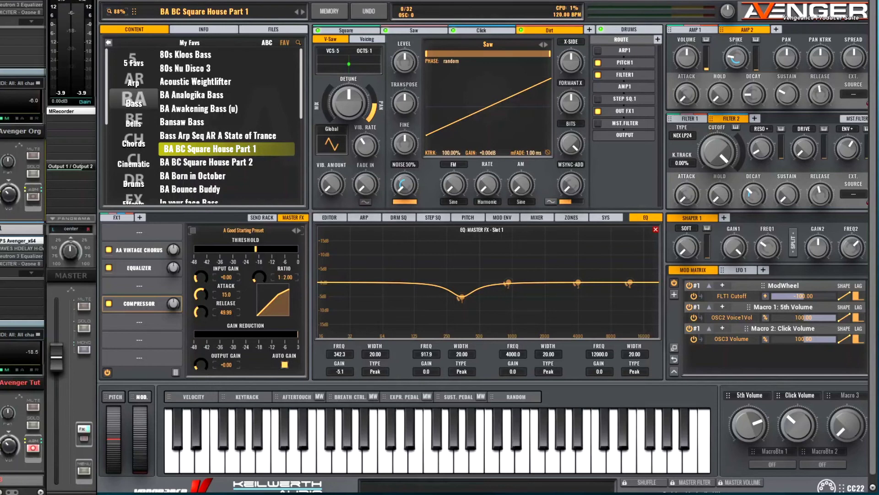
Step: Search 'noise sh' in the Wavetables browser and load Noise Sharp Wobble
left_click(656, 229)
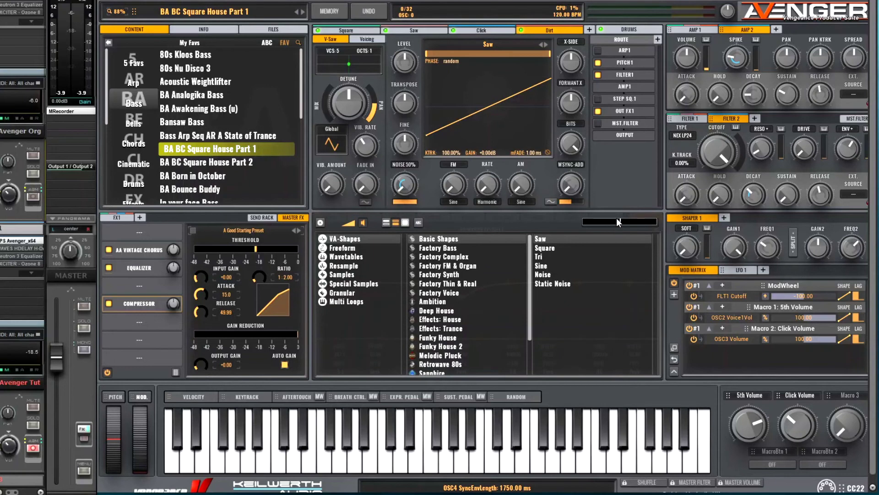
type("noise sh")
left_click(367, 257)
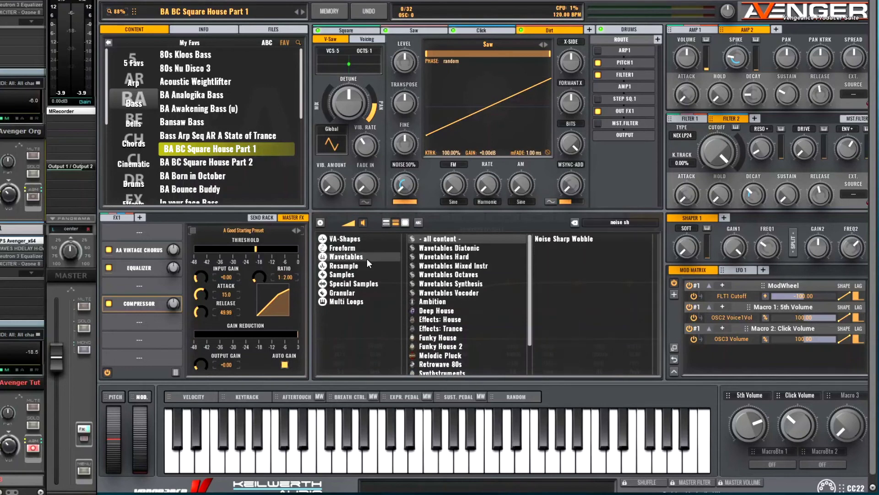
double_click(561, 238)
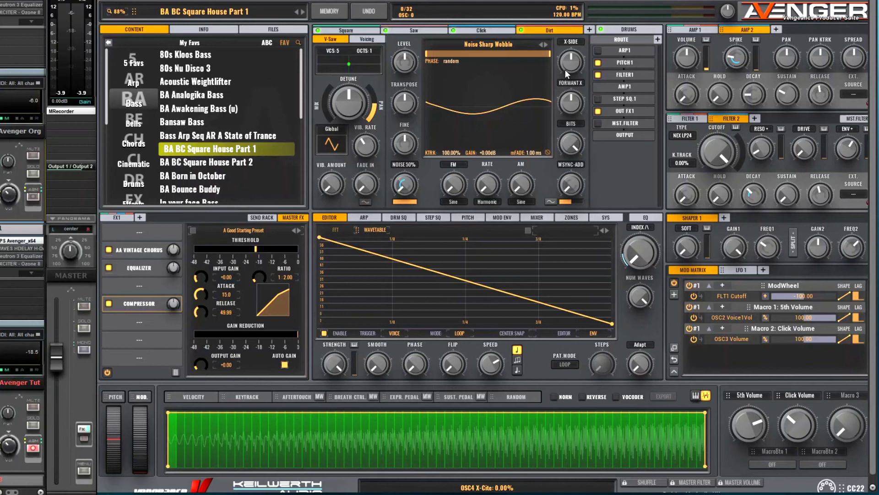
Step: Add an S1: AAReverb send to the Dirt routing and lower it to 12%
left_click(658, 39)
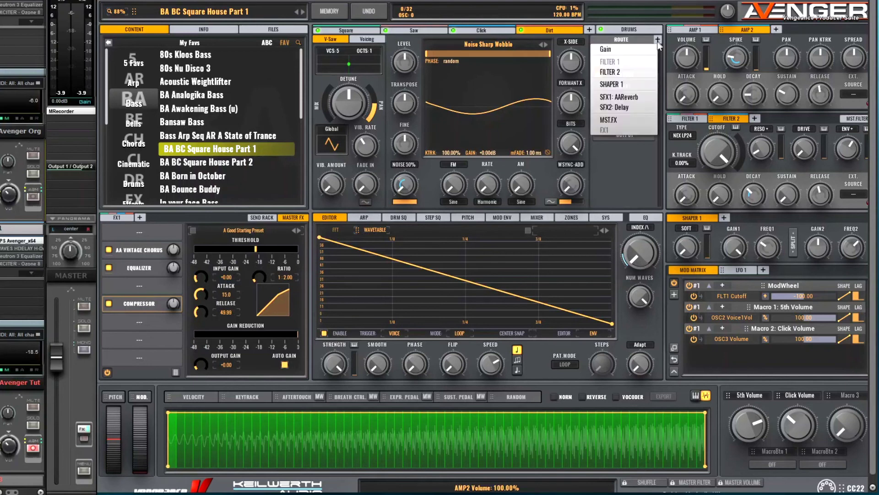
left_click(634, 103)
left_click_drag(599, 121, 596, 122)
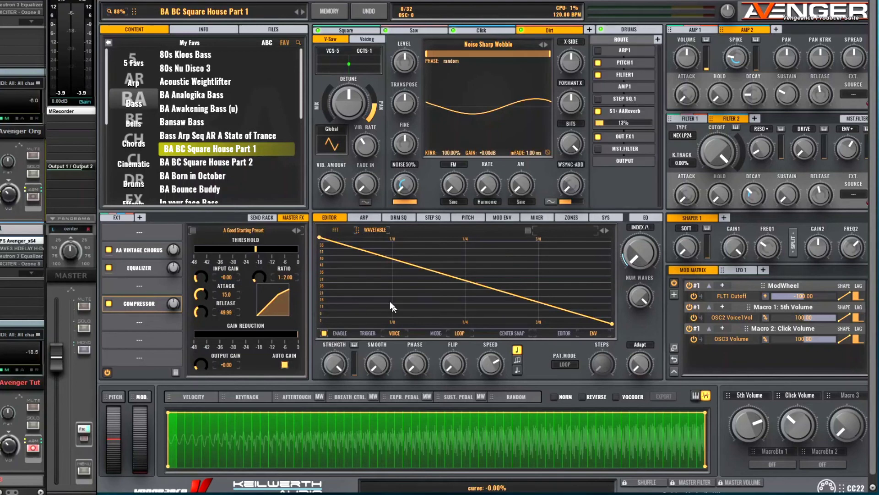
Step: Toggle the Dirt wavetable envelope off and back on, and raise its speed
left_click(324, 333)
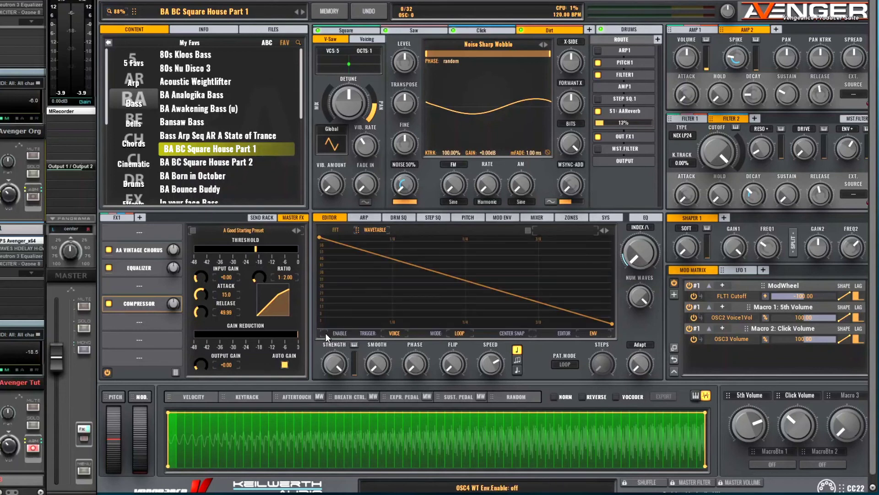
left_click(326, 333)
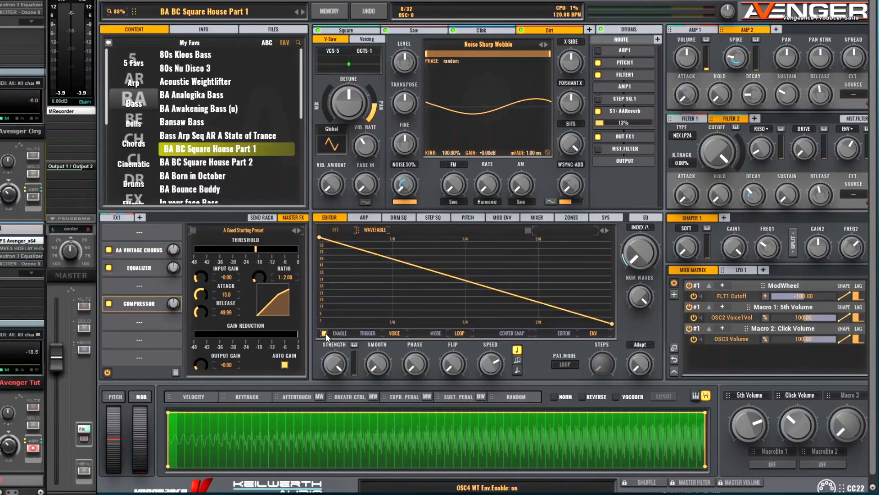
scroll(490, 369, "up", 3)
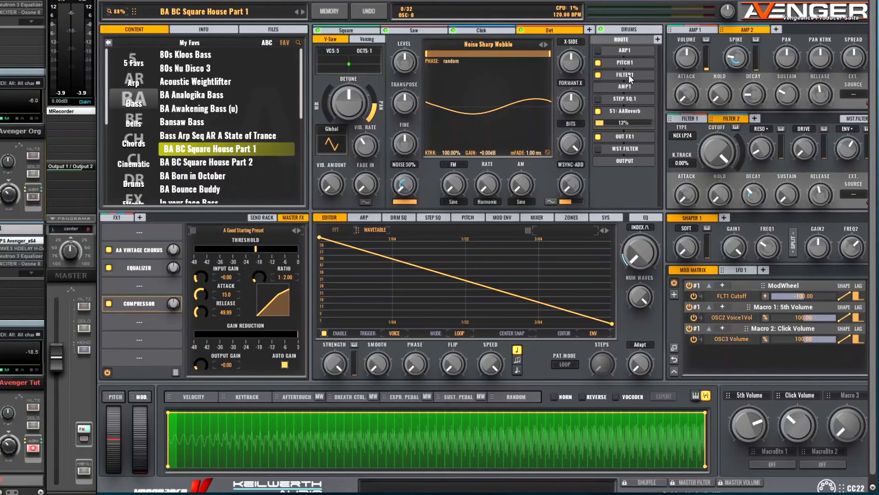
Step: Add AMP 3 with lower velocity and longer decay, and FILTER 3 with reduced cutoff velocity and 20.45% resonance
left_click(776, 29)
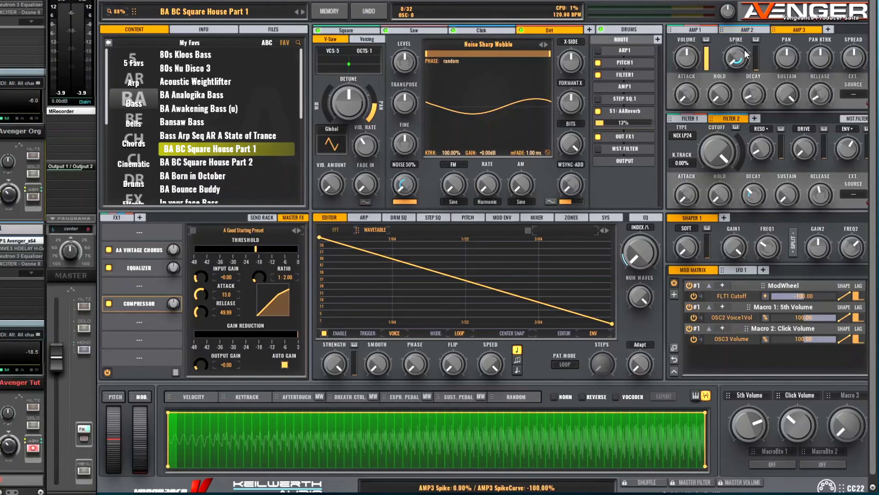
left_click_drag(707, 57, 734, 52)
left_click_drag(754, 81, 753, 78)
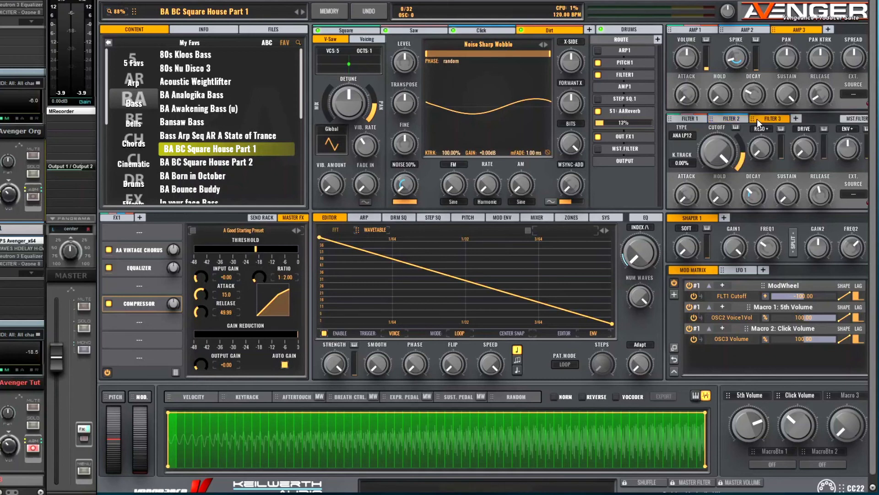
left_click_drag(747, 149, 719, 199)
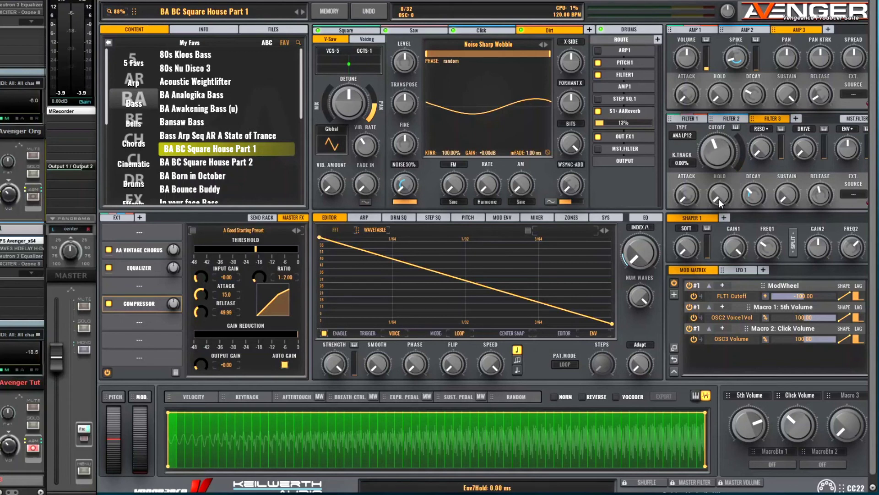
left_click_drag(761, 148, 846, 129)
Step: Set Filter 3 to NEX LP24 and route the Dirt oscillator through AMP3 and FILTER3
left_click(682, 136)
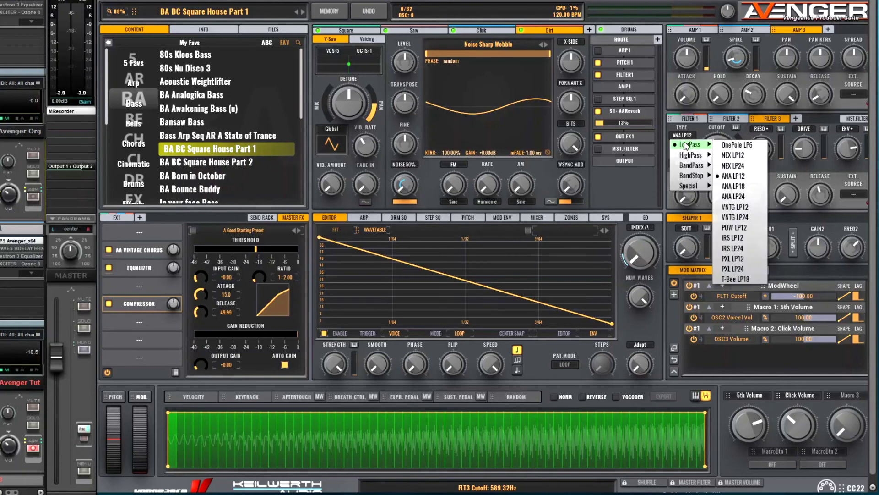
left_click(749, 165)
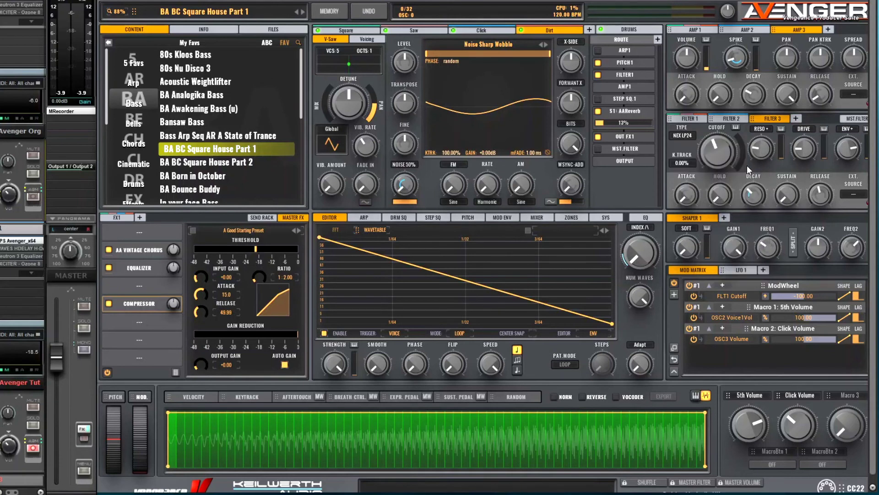
left_click(624, 86)
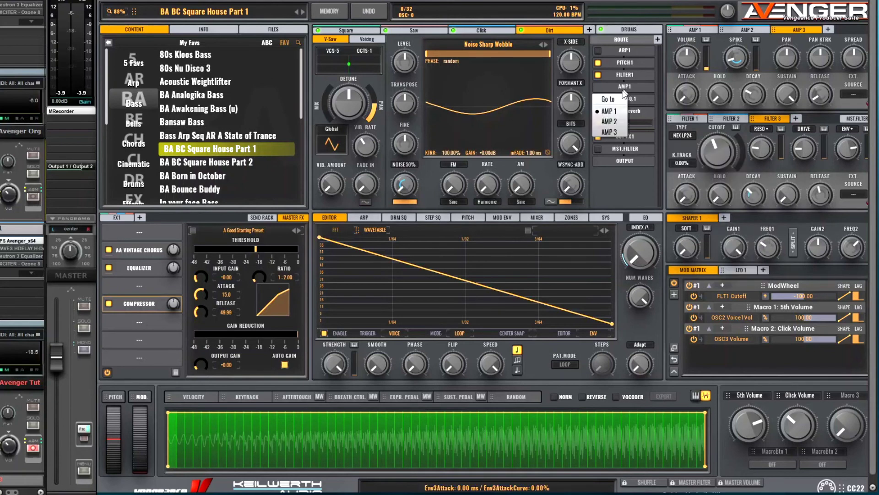
left_click(617, 128)
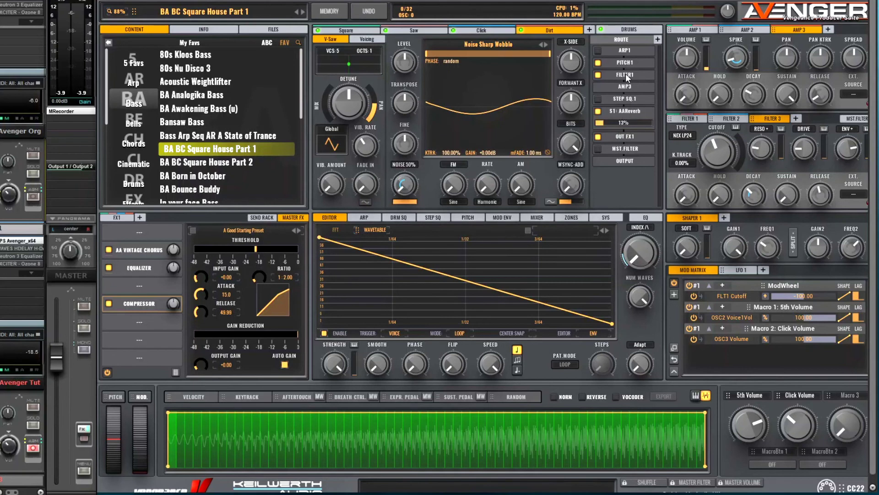
left_click(625, 74)
left_click(617, 130)
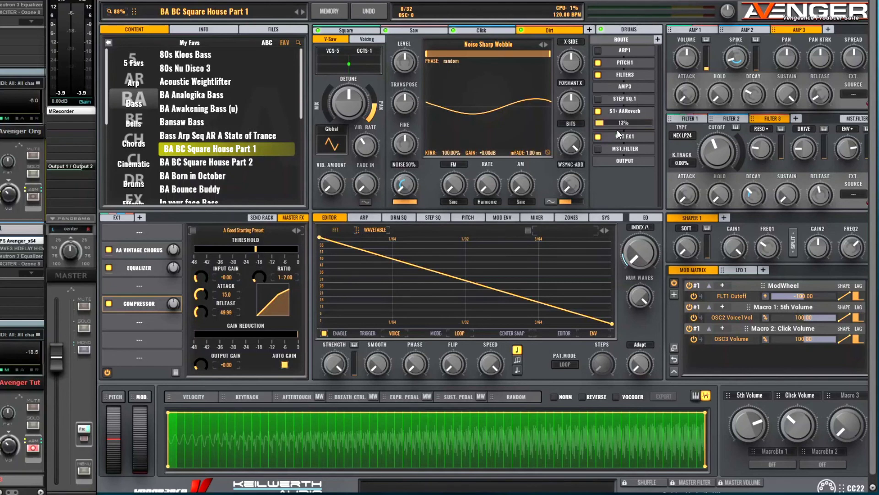
Step: Switch the Dirt wavetable envelope from LOOP to ONESHOT, then briefly solo Dirt to audition it
left_click(461, 333)
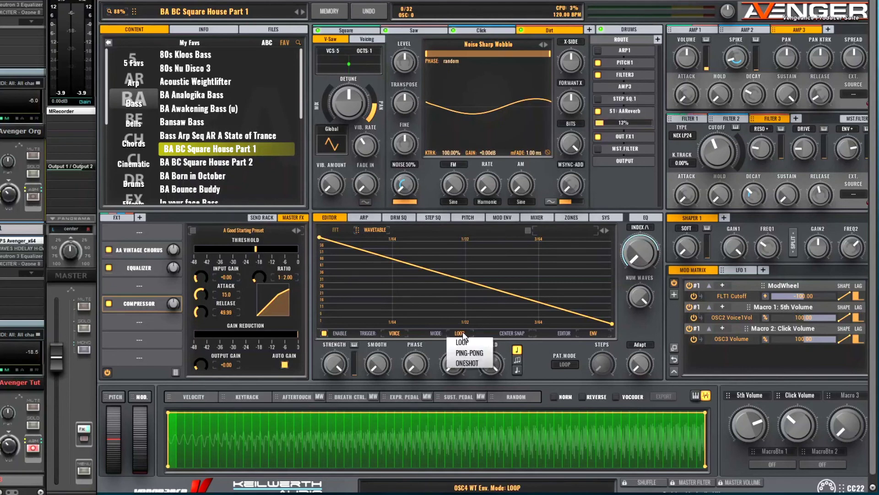
left_click(469, 362)
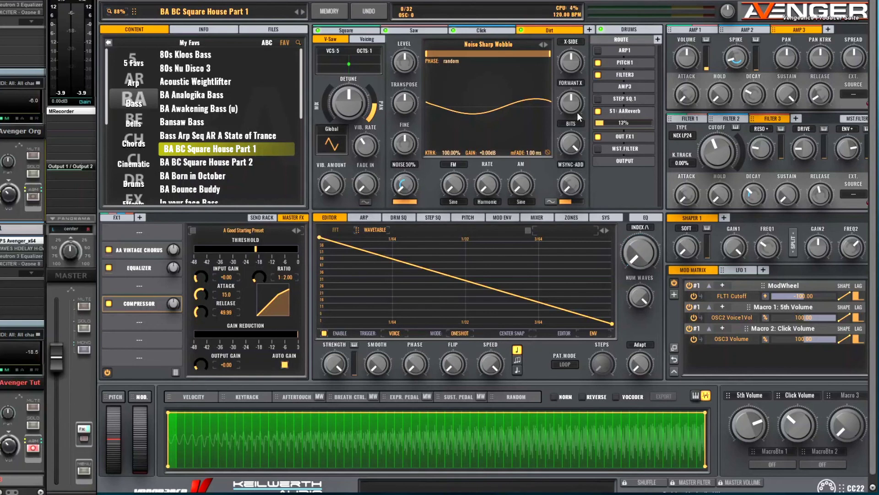
left_click(554, 22)
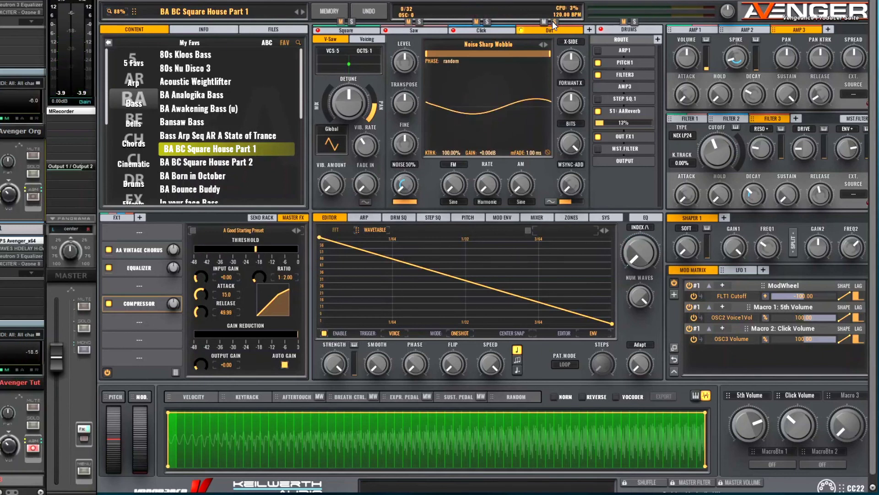
left_click(554, 22)
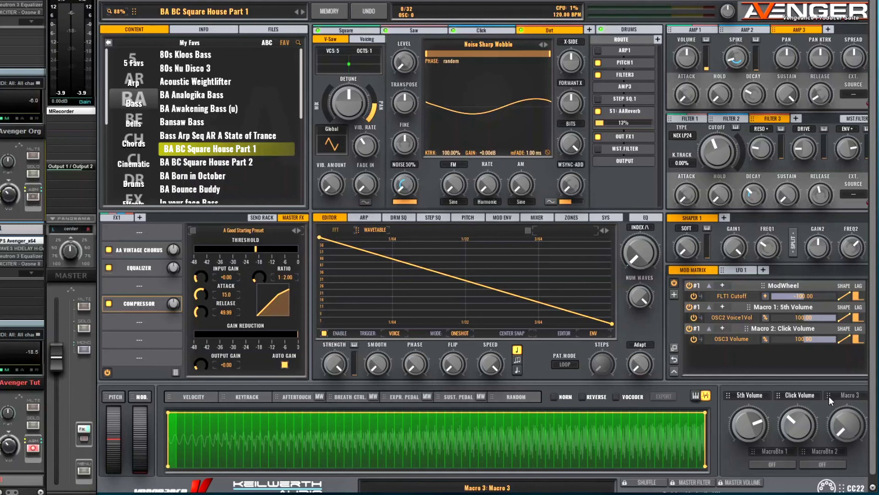
Step: Link Macro 3 to the OSC4 volume knob, rename it 'Grit level', and nudge it
left_click_drag(829, 397, 405, 67)
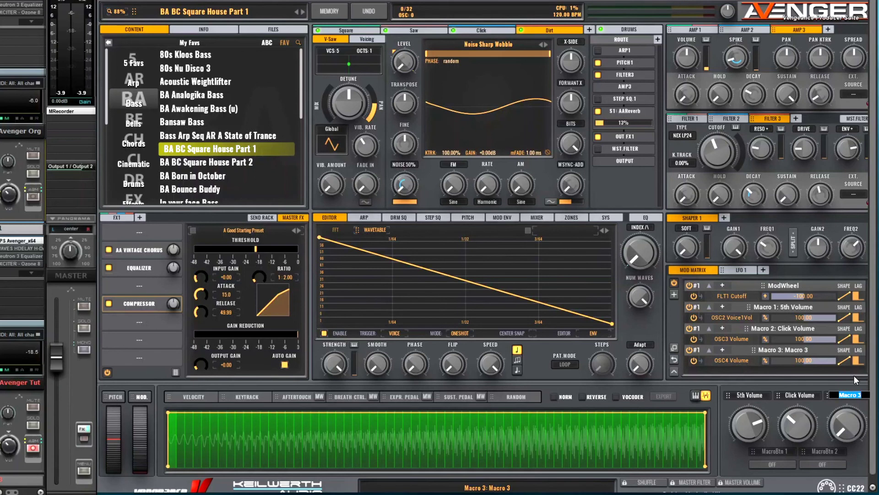
type("Grit level")
key("Return")
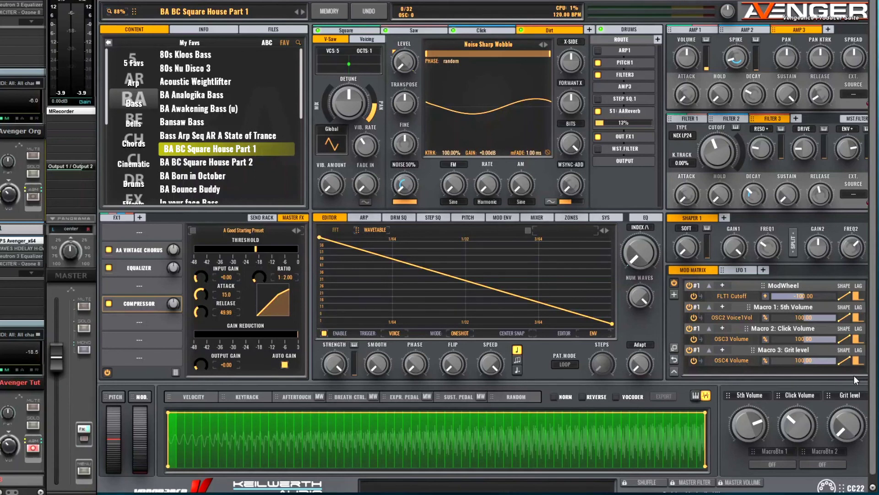
mouse_move(848, 435)
left_mouse_down()
mouse_move(848, 399)
mouse_move(844, 426)
left_mouse_up()
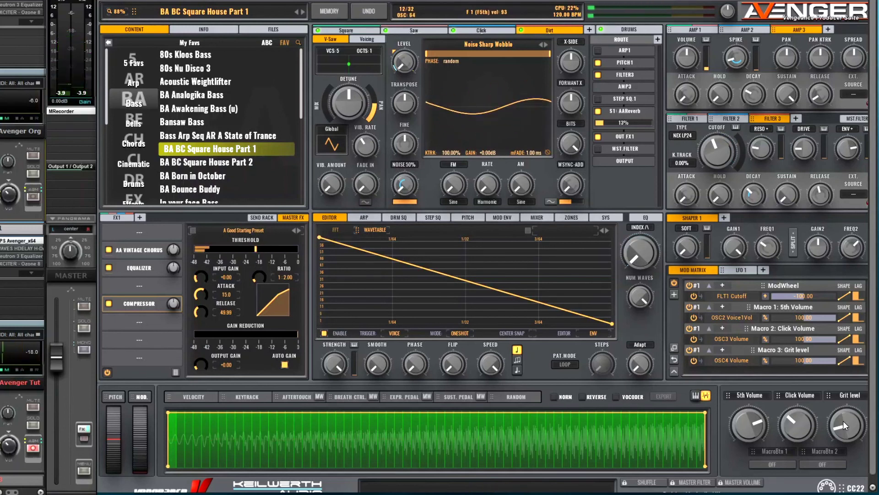
Step: Sweep the Grit level macro down to 0%, then back up to about 10.8%
left_click_drag(845, 424, 850, 447)
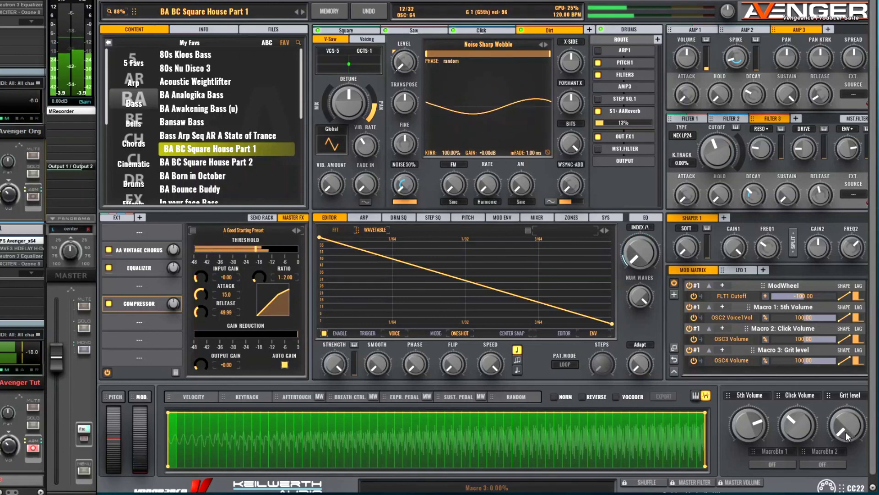
left_click_drag(845, 432, 850, 424)
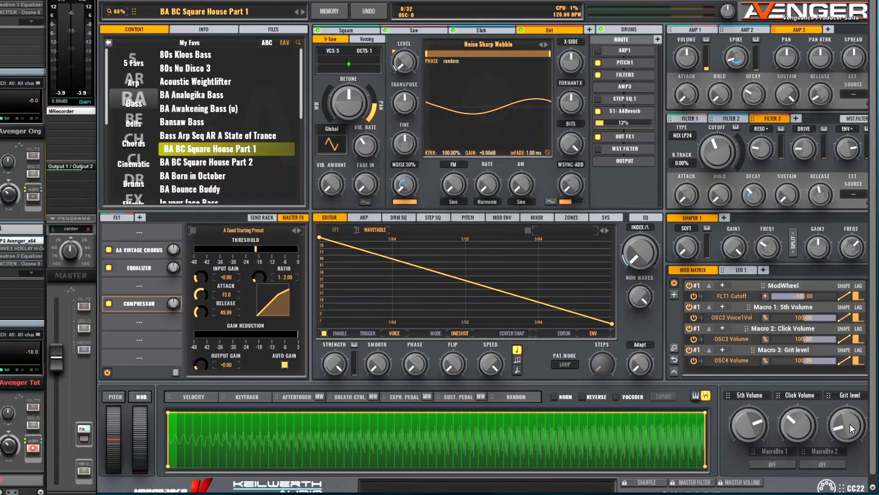